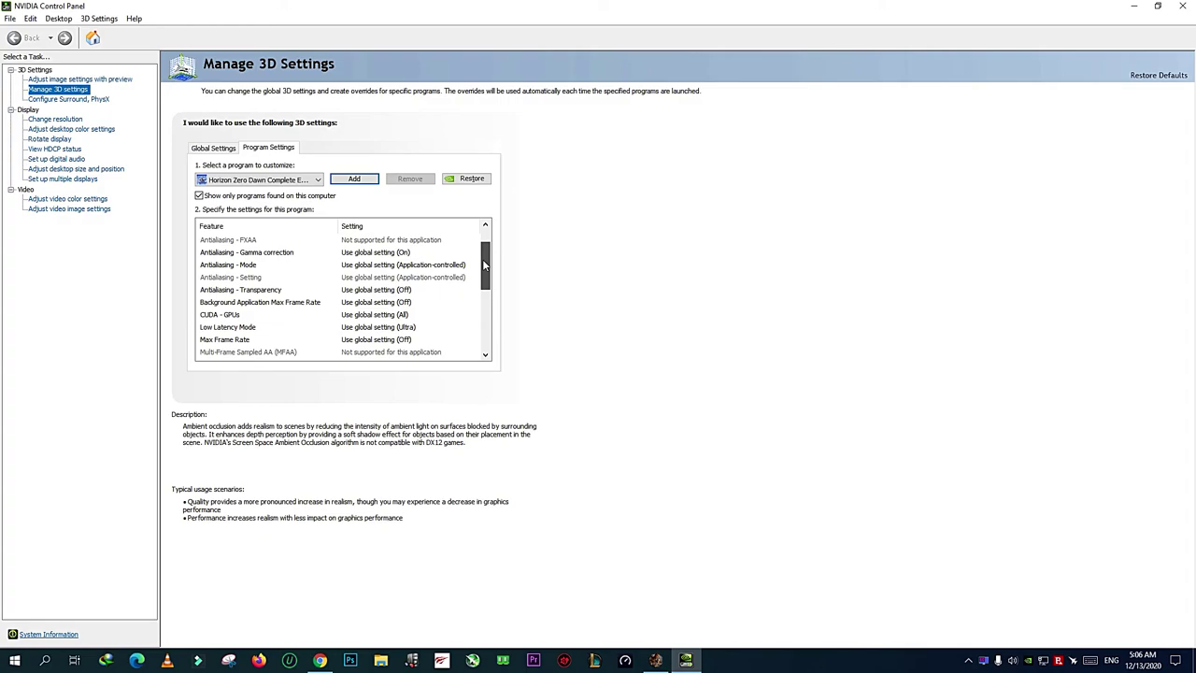
# - Set Background Application Max Frame Rate to Off in the program settings for Horizon Zero Dawn
pyautogui.click(307, 303)
pyautogui.click(344, 301)
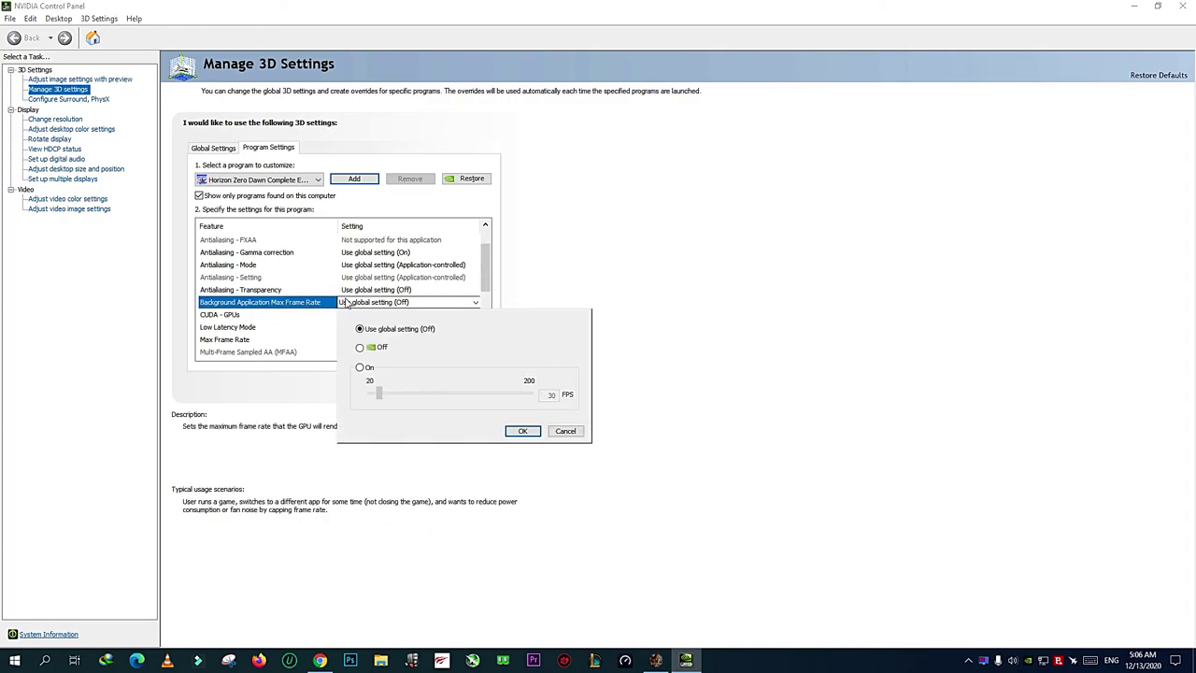
pyautogui.click(345, 301)
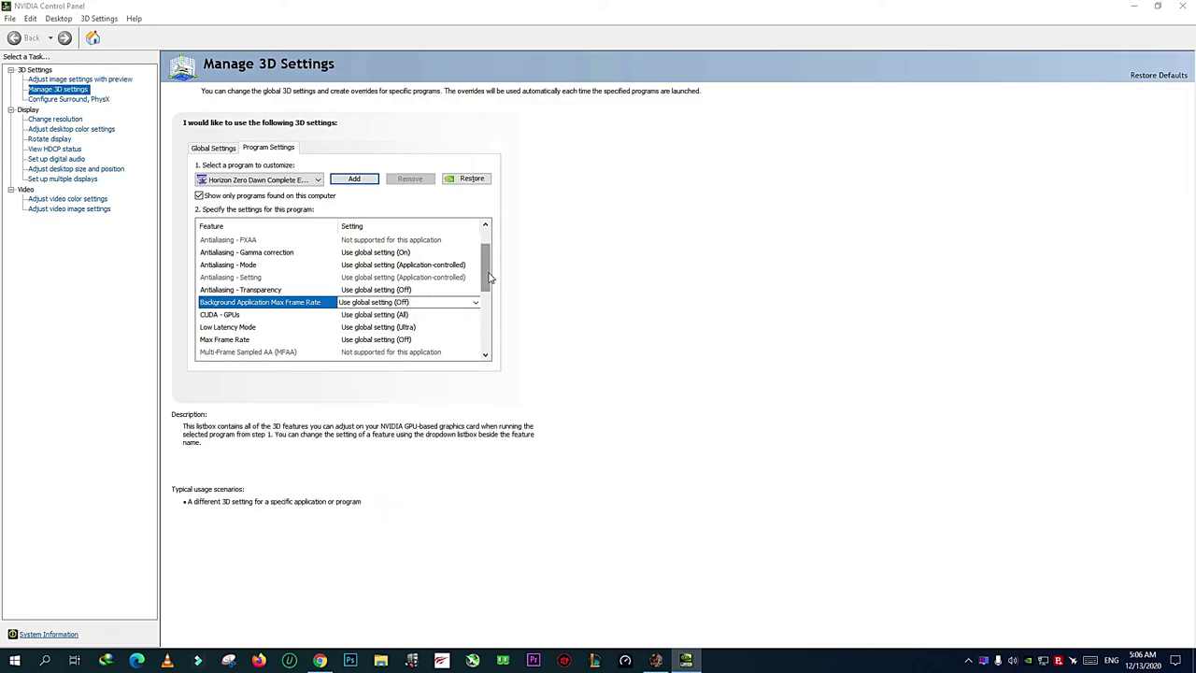
pyautogui.moveTo(486, 271); pyautogui.dragTo(485, 290)
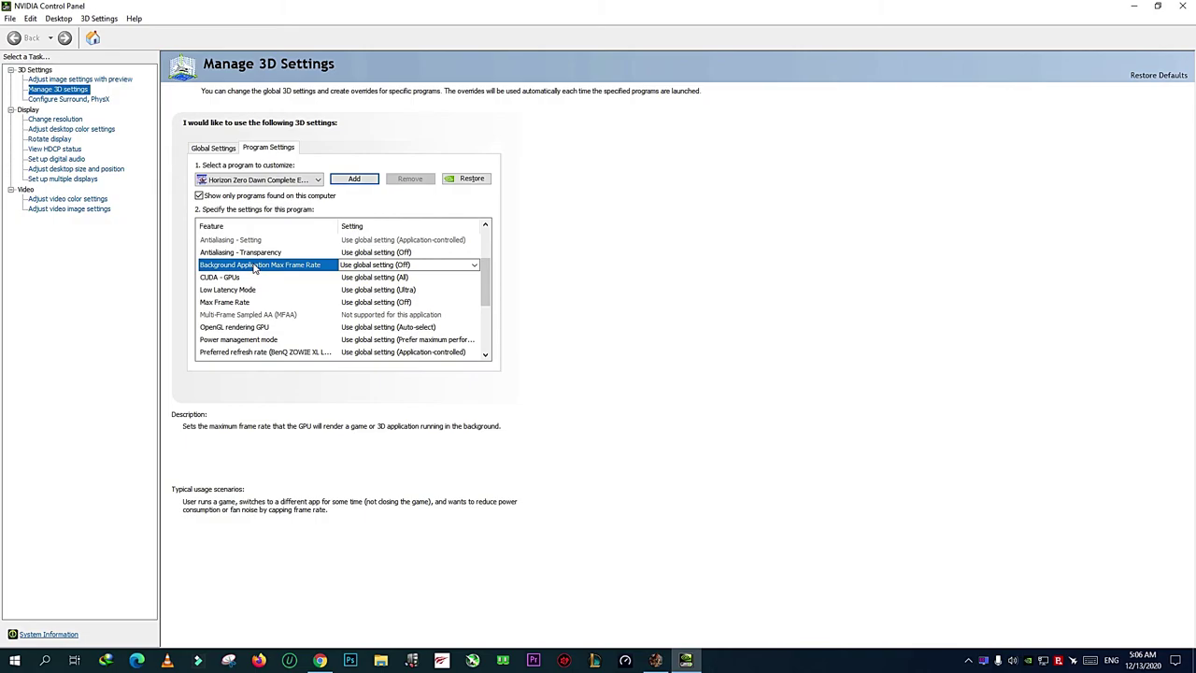
pyautogui.click(393, 267)
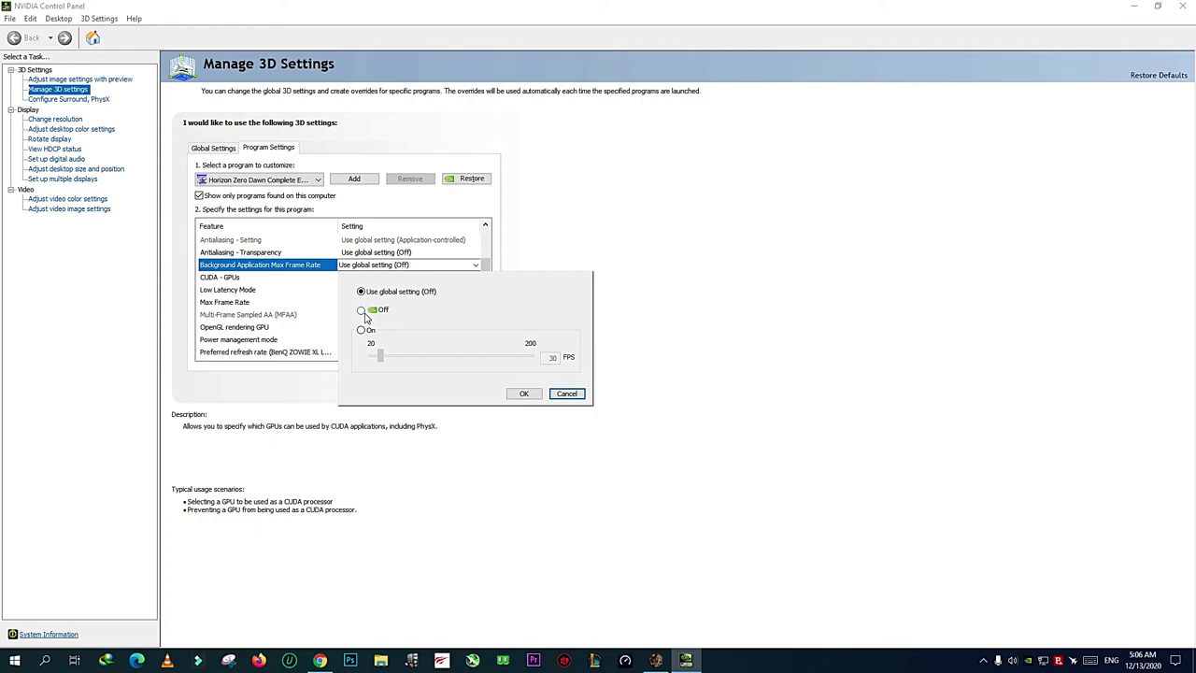
pyautogui.click(524, 394)
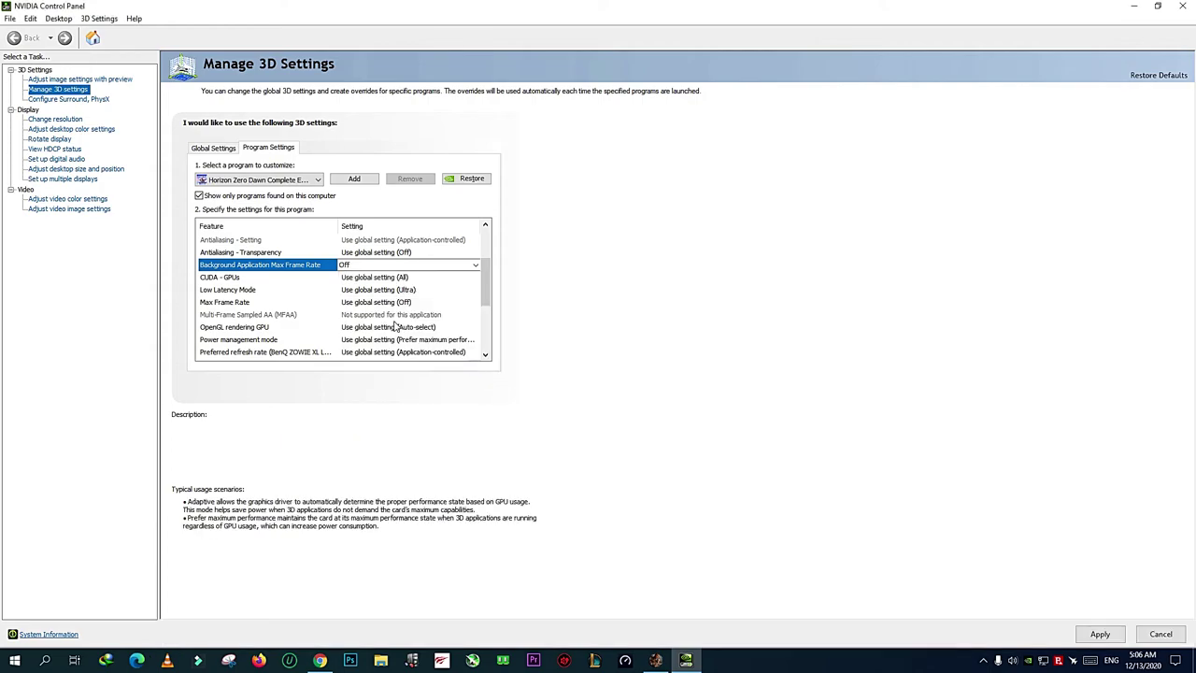
pyautogui.click(355, 266)
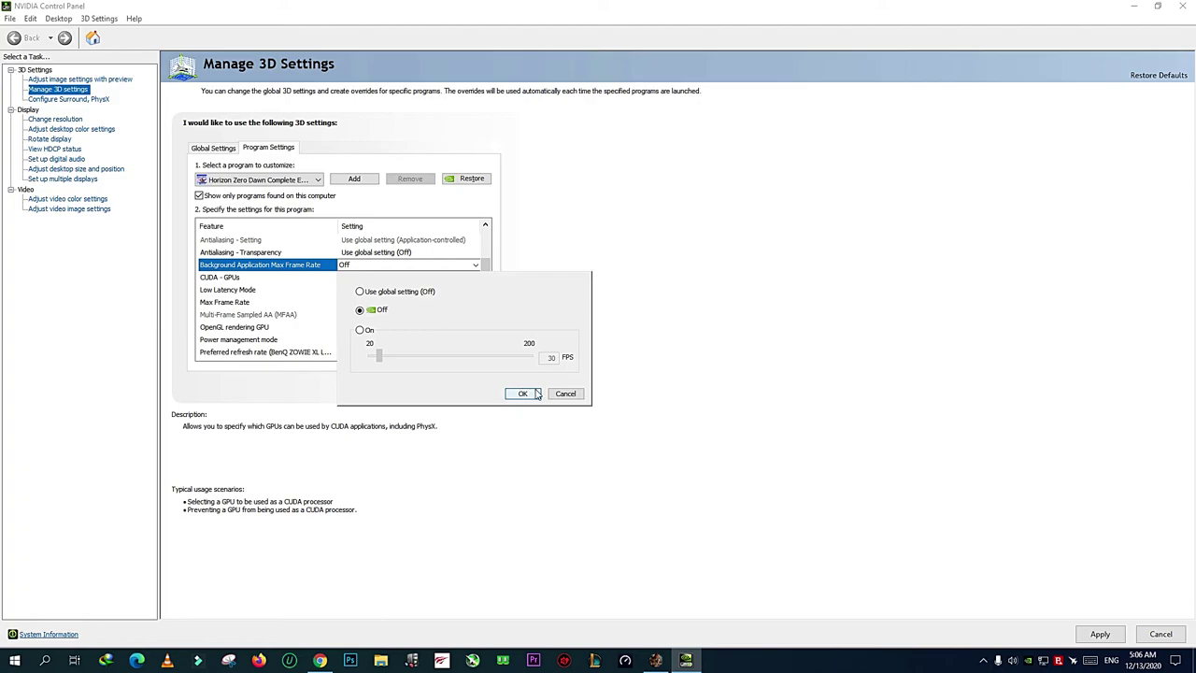
pyautogui.click(565, 394)
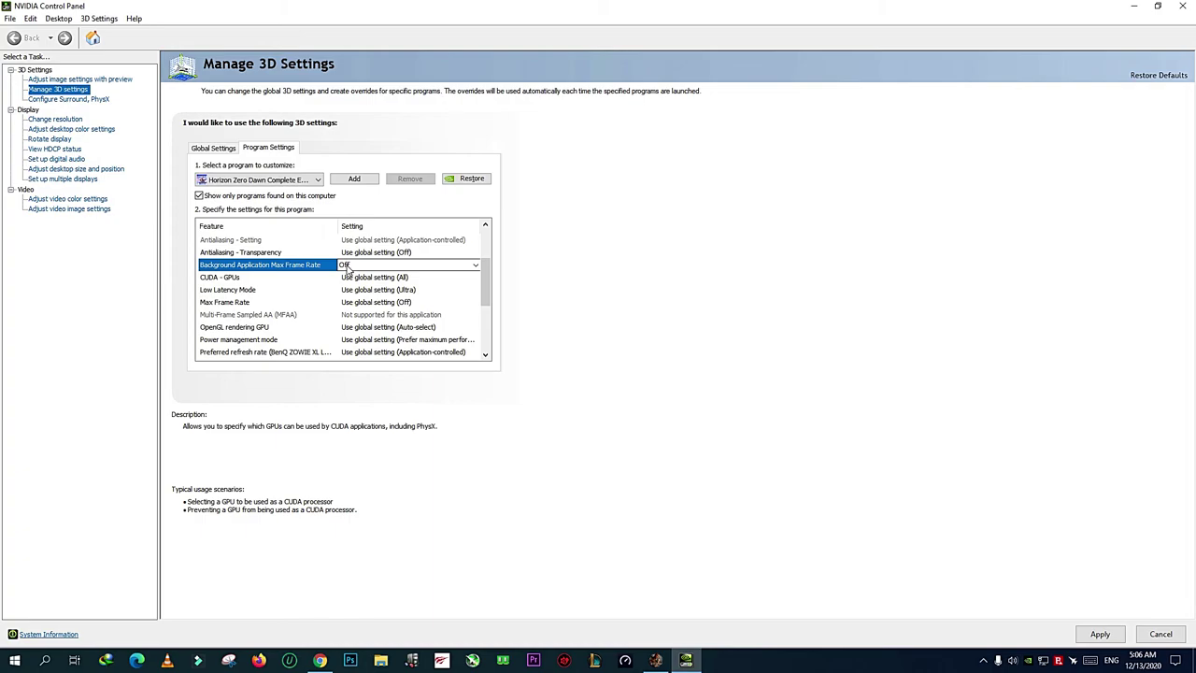
pyautogui.moveTo(486, 279); pyautogui.dragTo(487, 299)
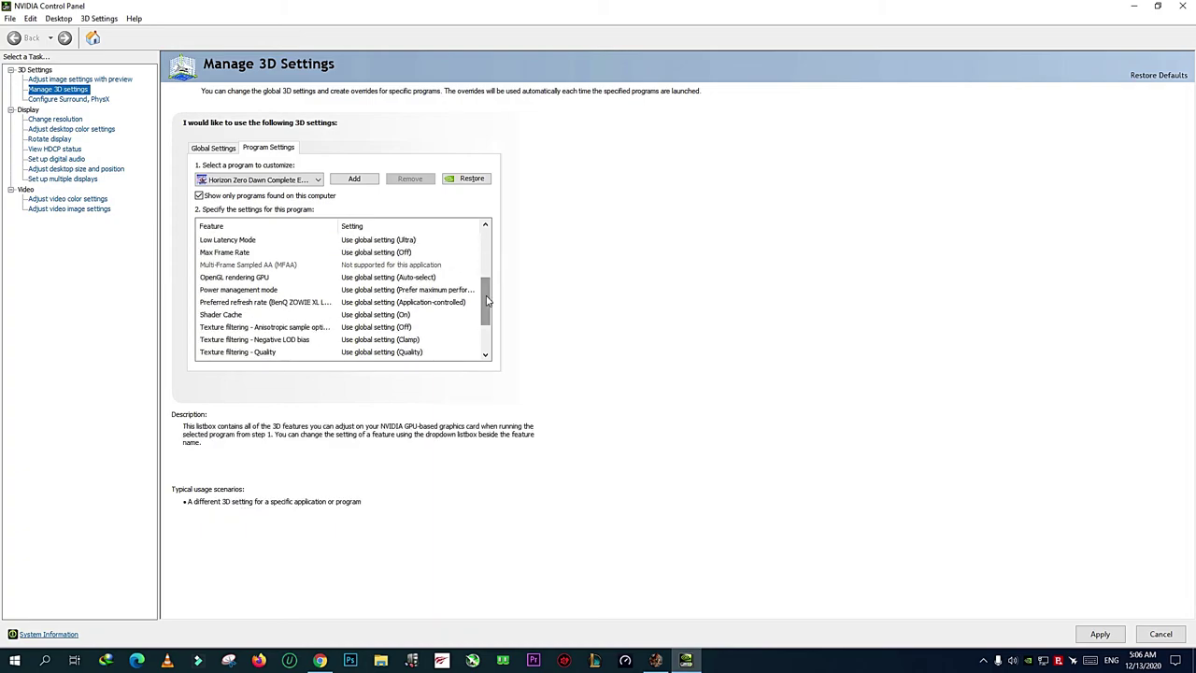
pyautogui.click(445, 303)
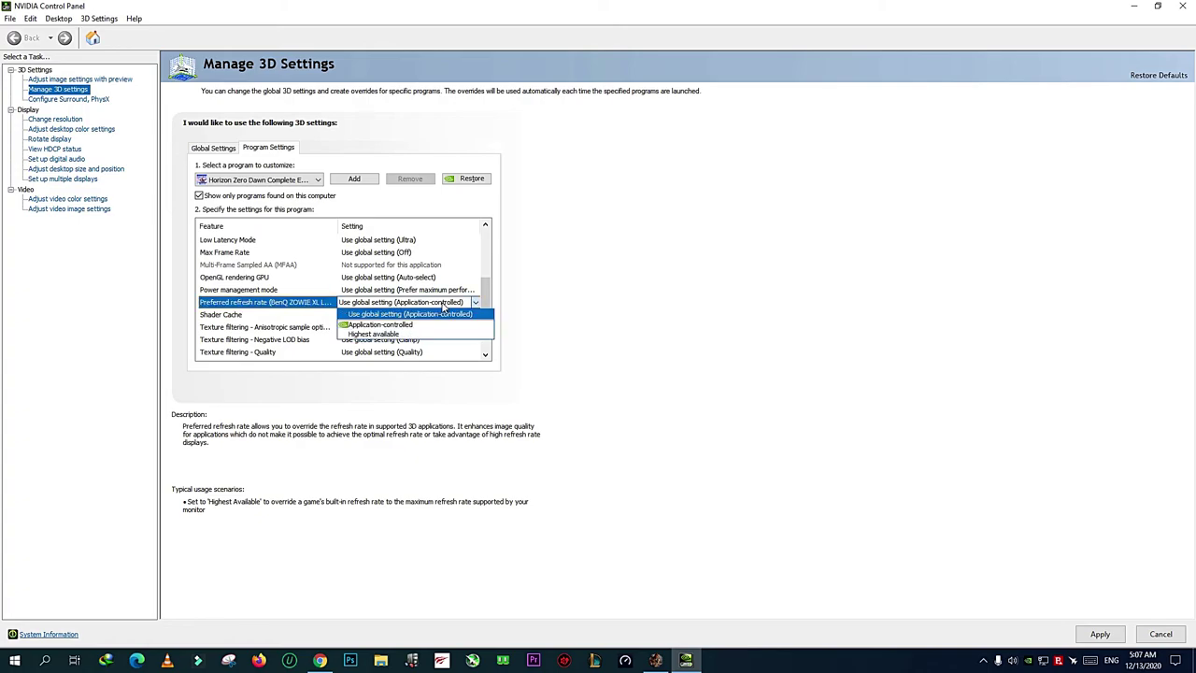
pyautogui.click(443, 307)
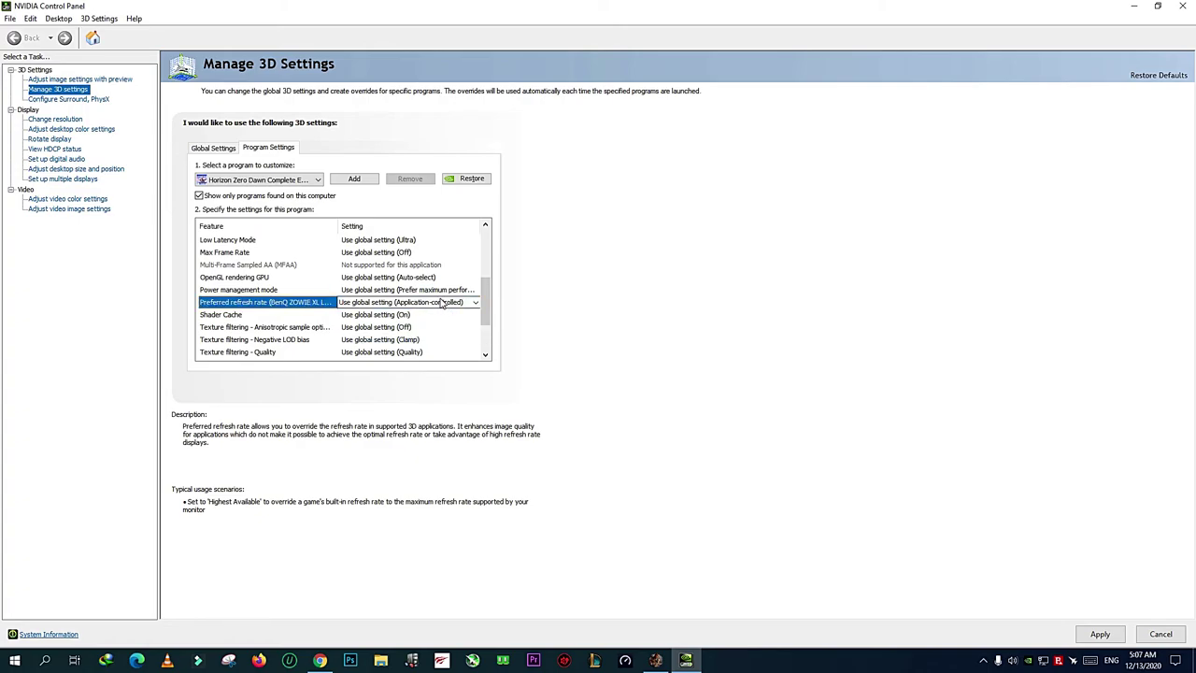
# - Set Image Sharpening to Off and keep Anisotropic filtering on the global application-controlled setting
pyautogui.scroll(5, 447, 301)
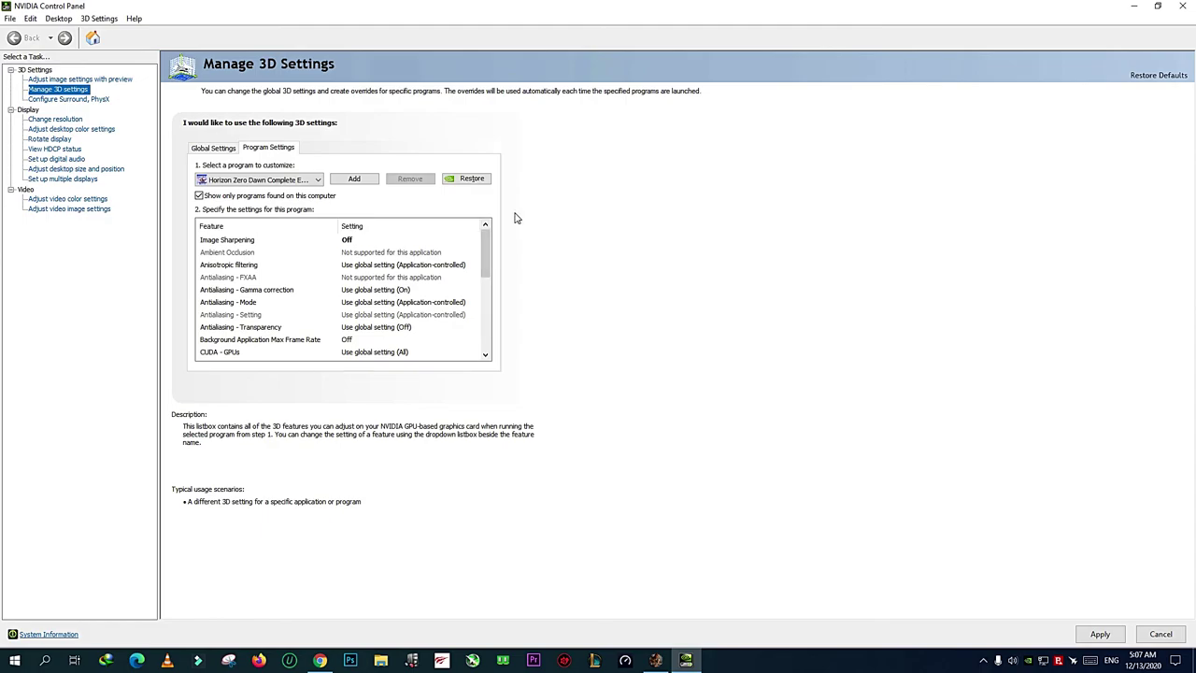
pyautogui.click(345, 240)
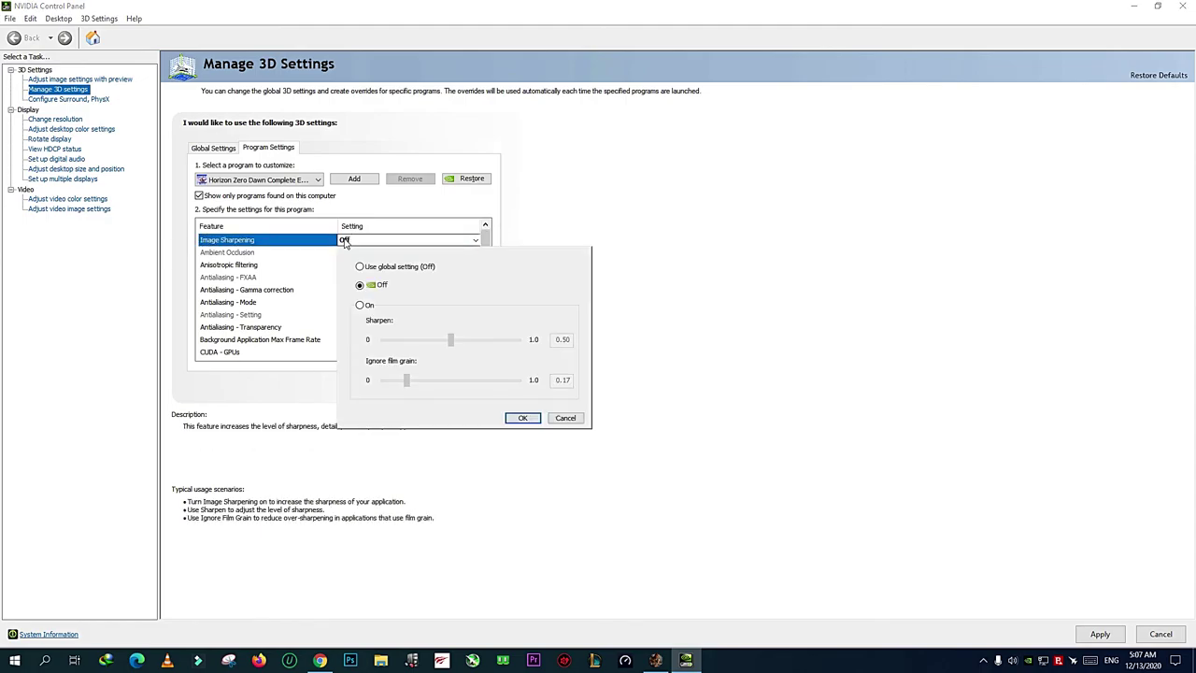
pyautogui.click(522, 418)
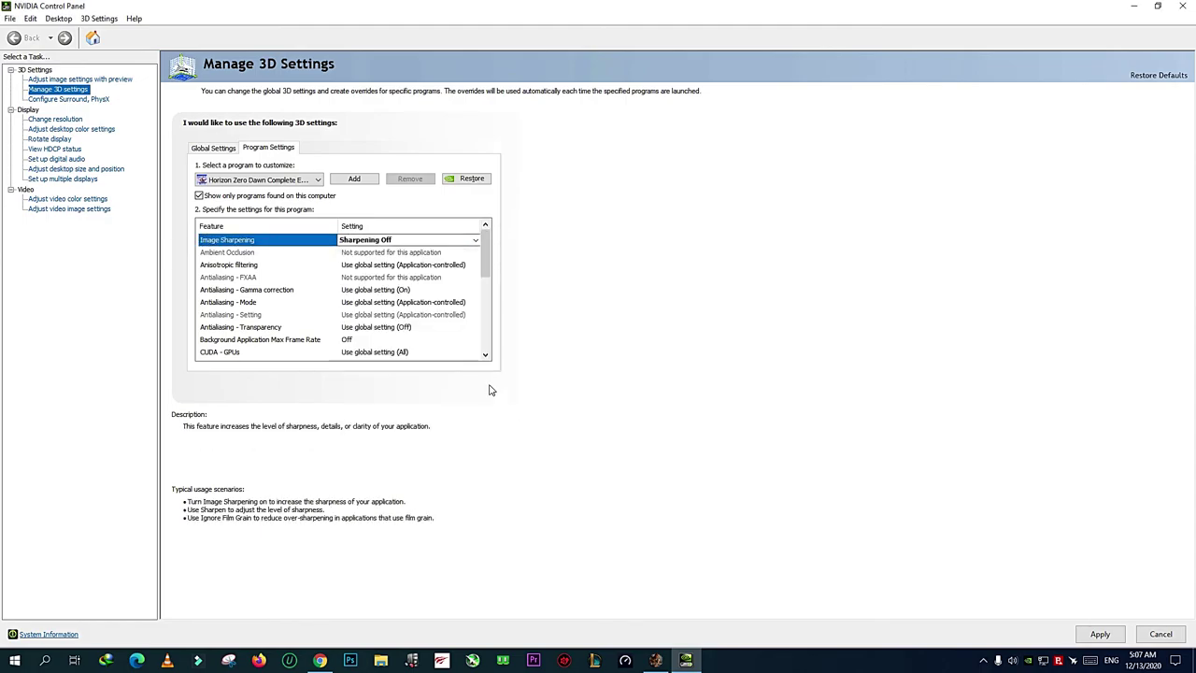
pyautogui.click(418, 265)
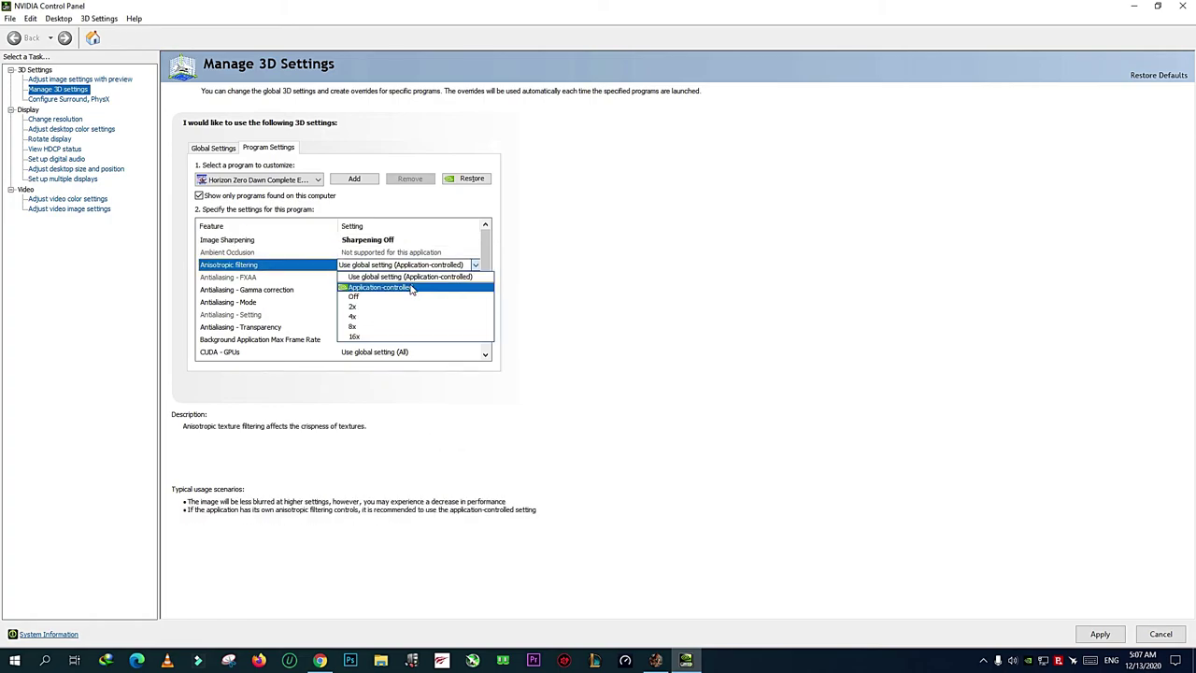
pyautogui.click(430, 277)
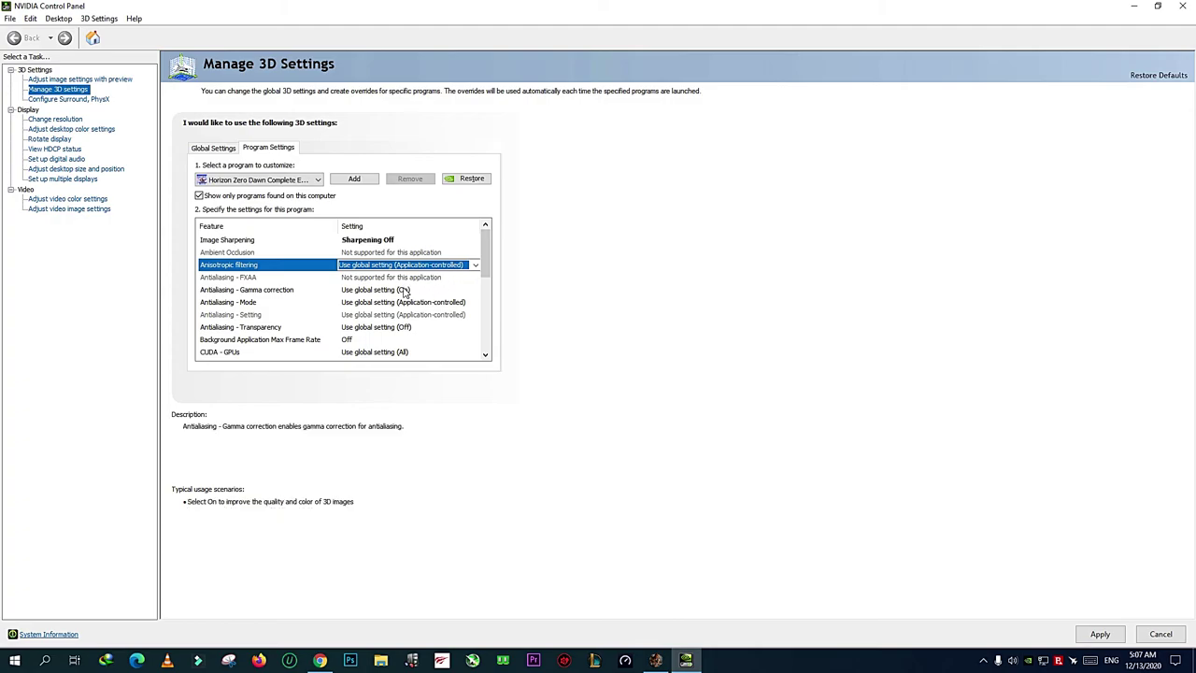
# - Set Low Latency Mode to Ultra for the selected game
pyautogui.scroll(-1, 485, 275)
pyautogui.moveTo(485, 276); pyautogui.dragTo(484, 287)
pyautogui.click(418, 314)
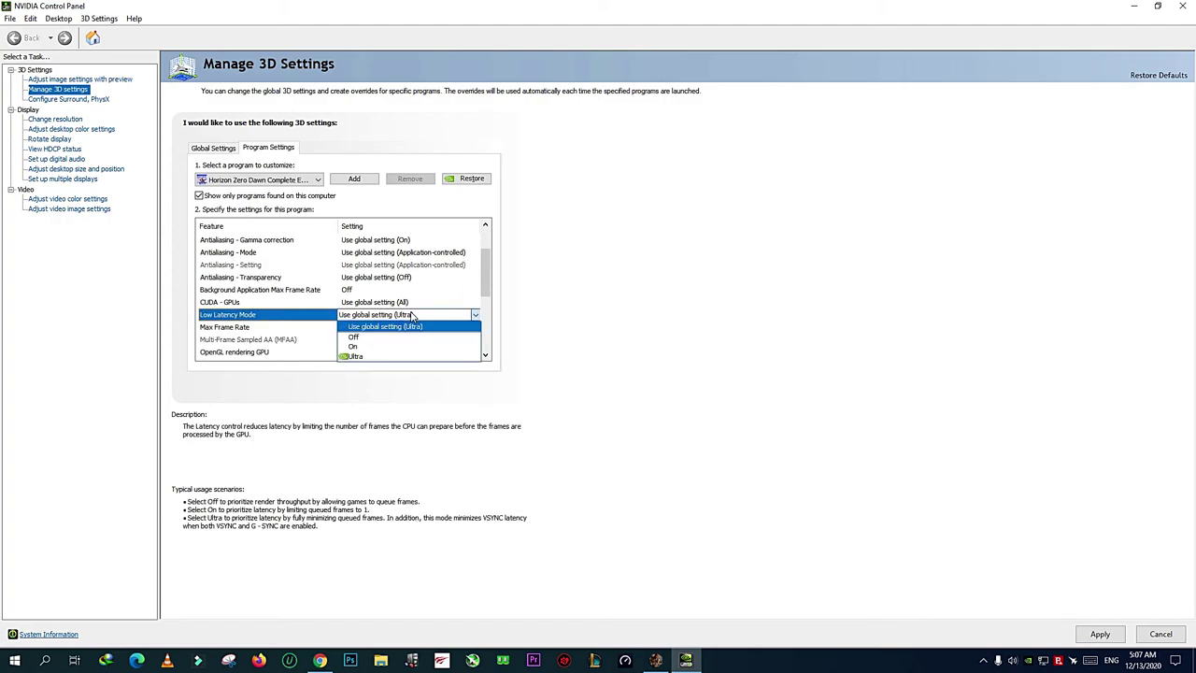
pyautogui.click(393, 357)
# - Turn on Max Frame Rate and set its limit to 1000 FPS
pyautogui.scroll(-2, 479, 282)
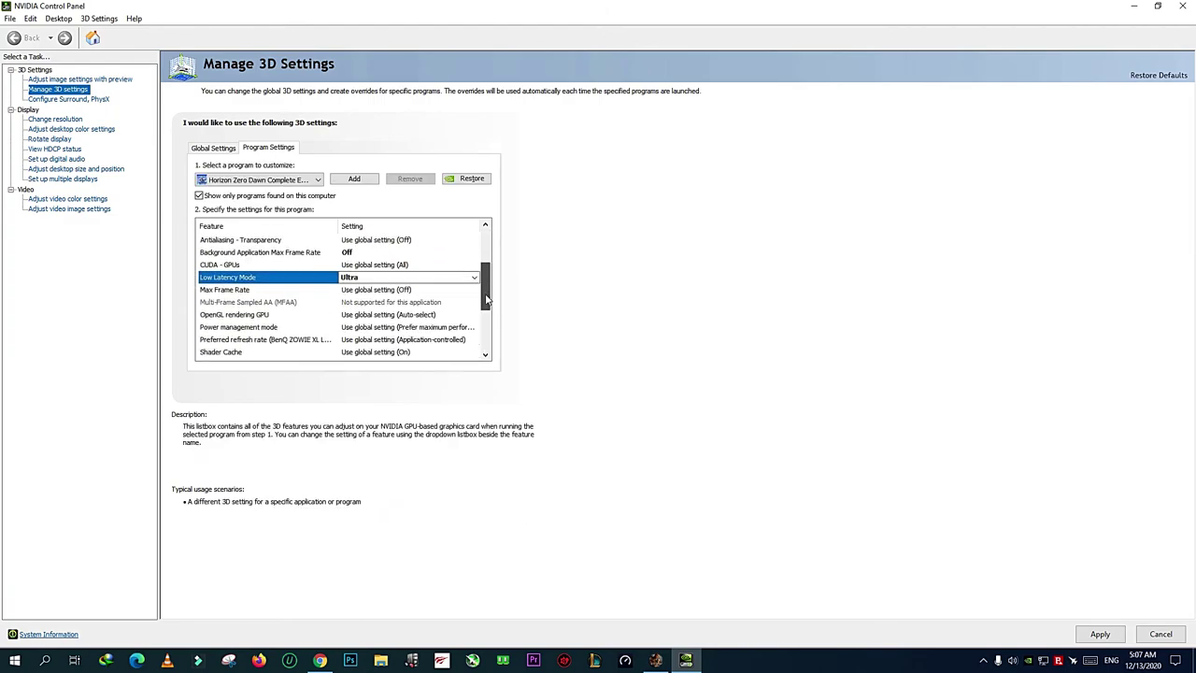
pyautogui.click(390, 290)
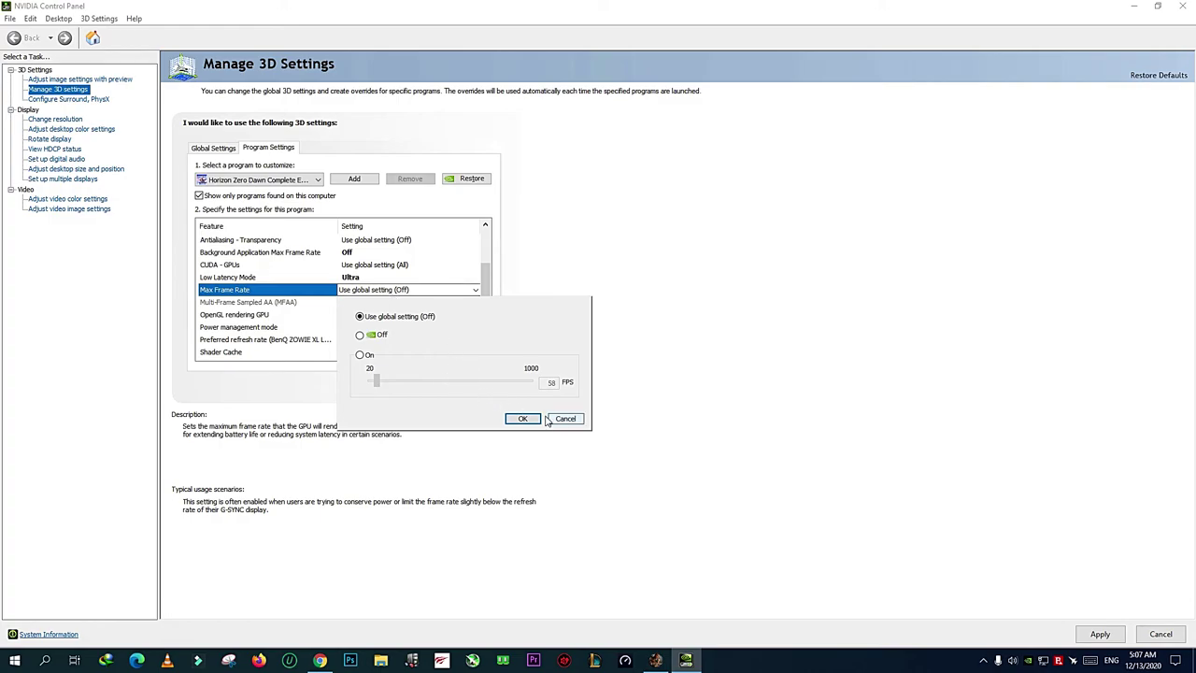
pyautogui.click(364, 356)
pyautogui.moveTo(377, 378); pyautogui.dragTo(531, 381)
pyautogui.click(533, 419)
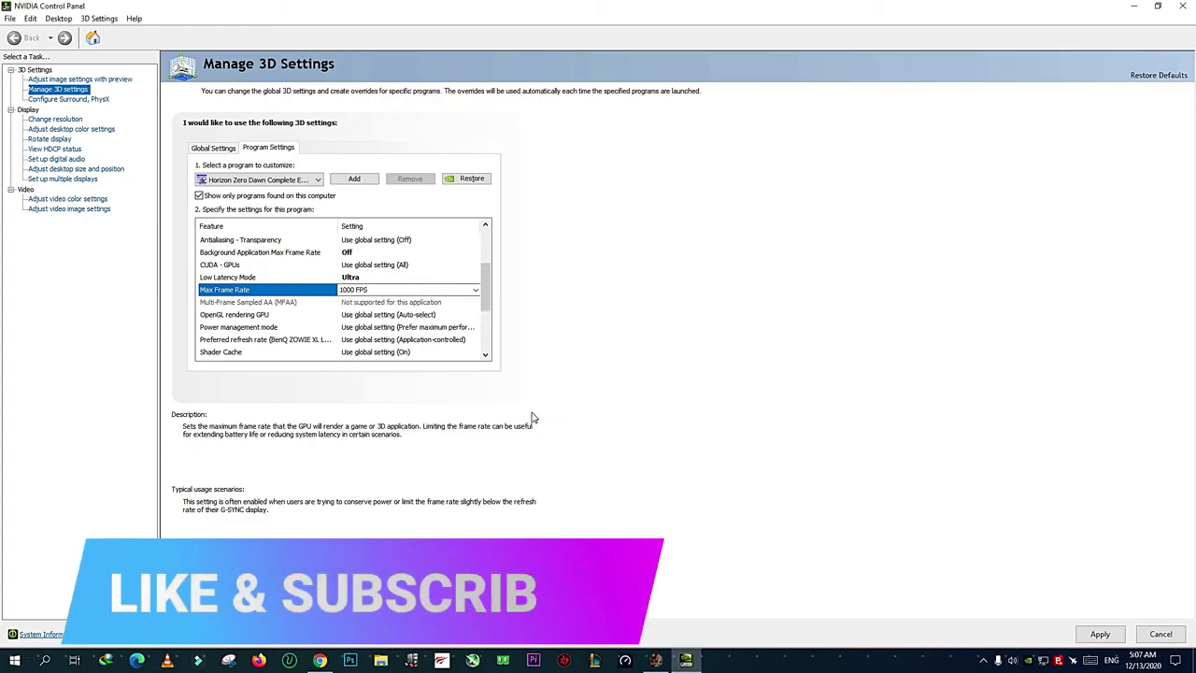
# - Set Power management mode to Prefer maximum performance
pyautogui.moveTo(488, 302); pyautogui.dragTo(488, 320)
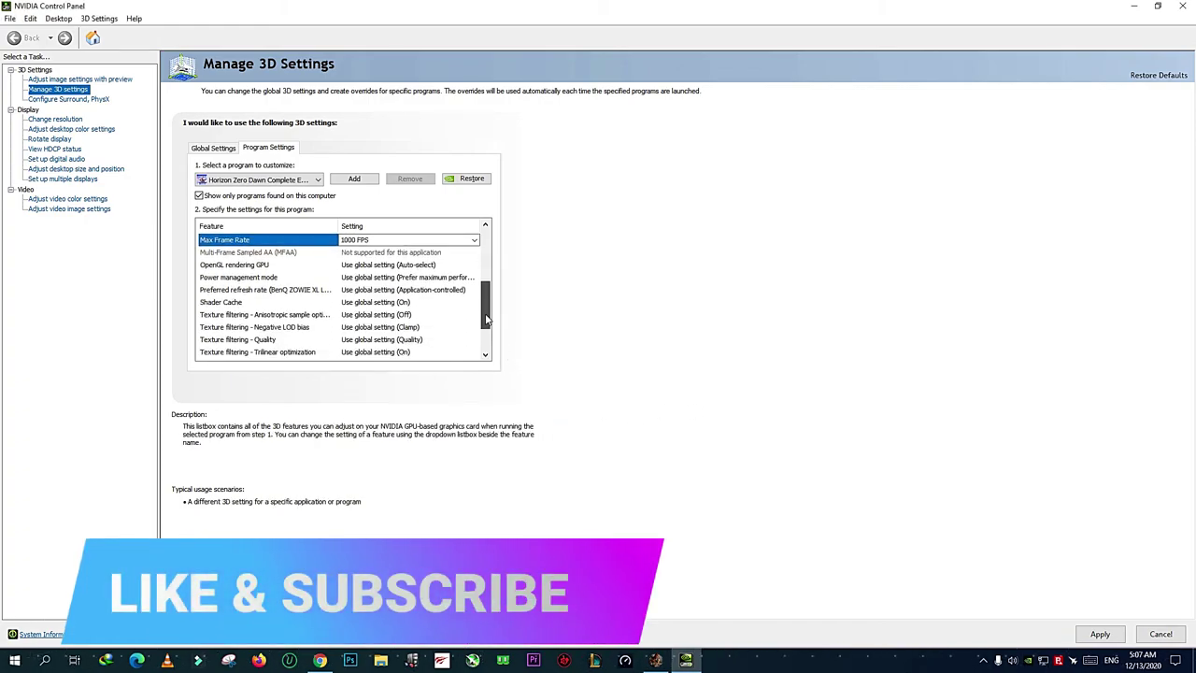
pyautogui.click(445, 280)
pyautogui.click(444, 280)
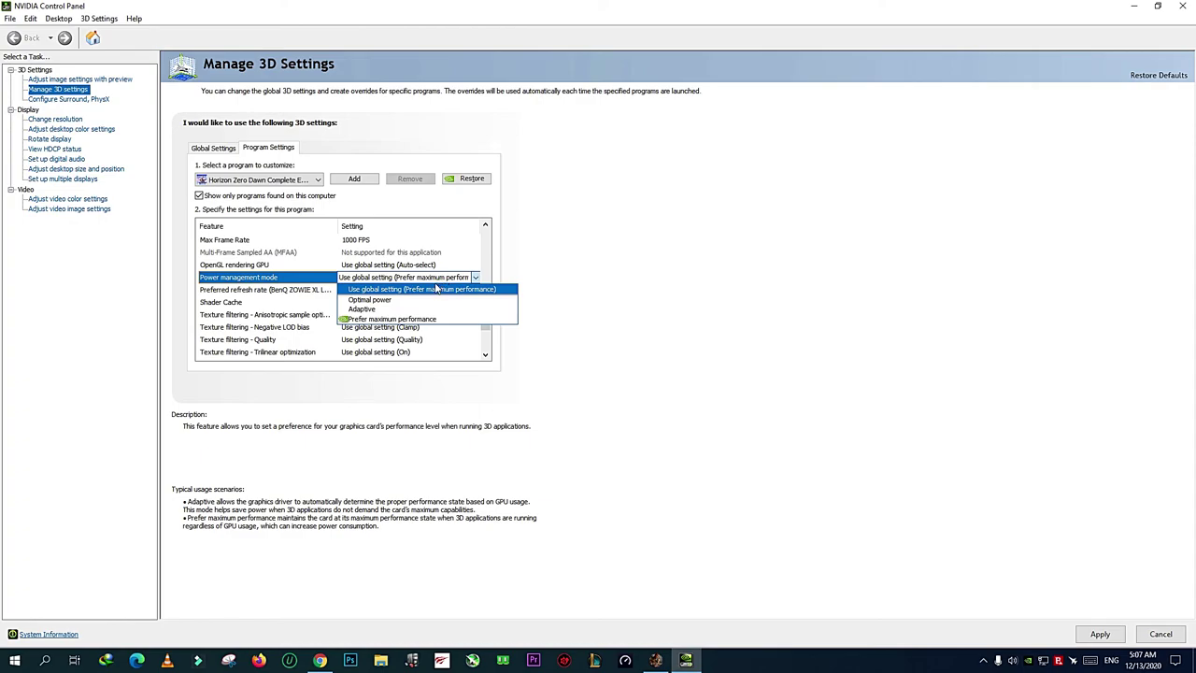
pyautogui.click(428, 321)
# - Set Texture filtering - Quality to Performance
pyautogui.moveTo(485, 295); pyautogui.dragTo(485, 338)
pyautogui.click(411, 327)
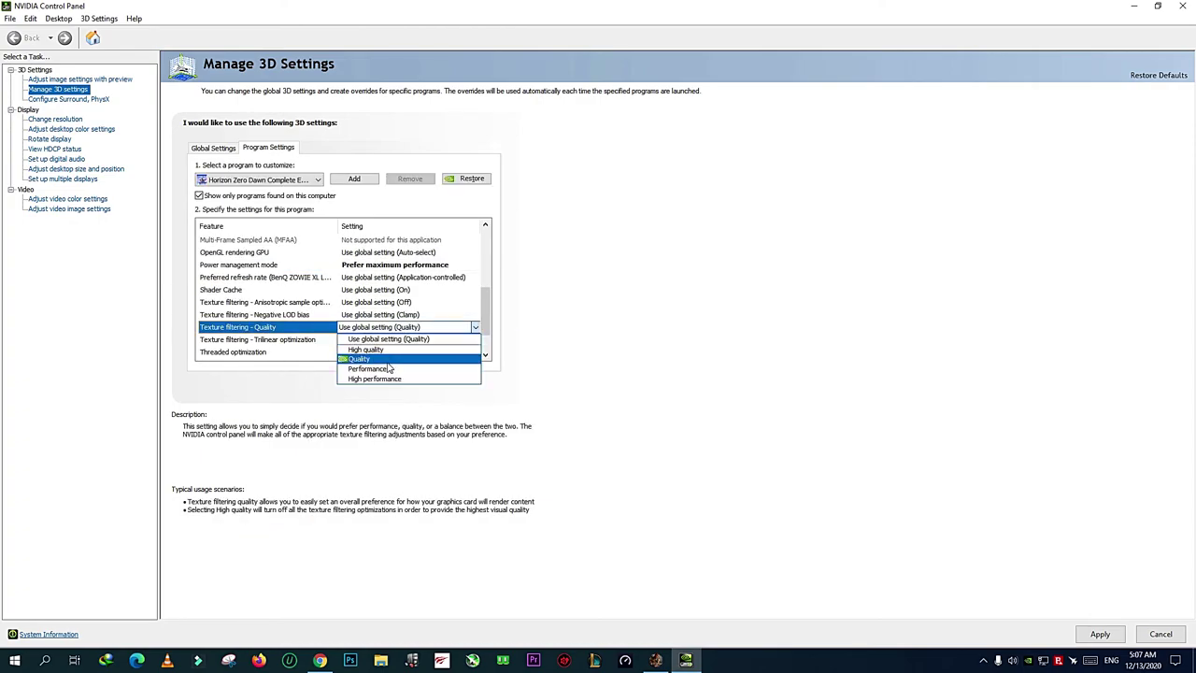
pyautogui.click(382, 370)
# - Set the monitor's Preferred refresh rate to Highest available
pyautogui.moveTo(485, 308); pyautogui.dragTo(484, 350)
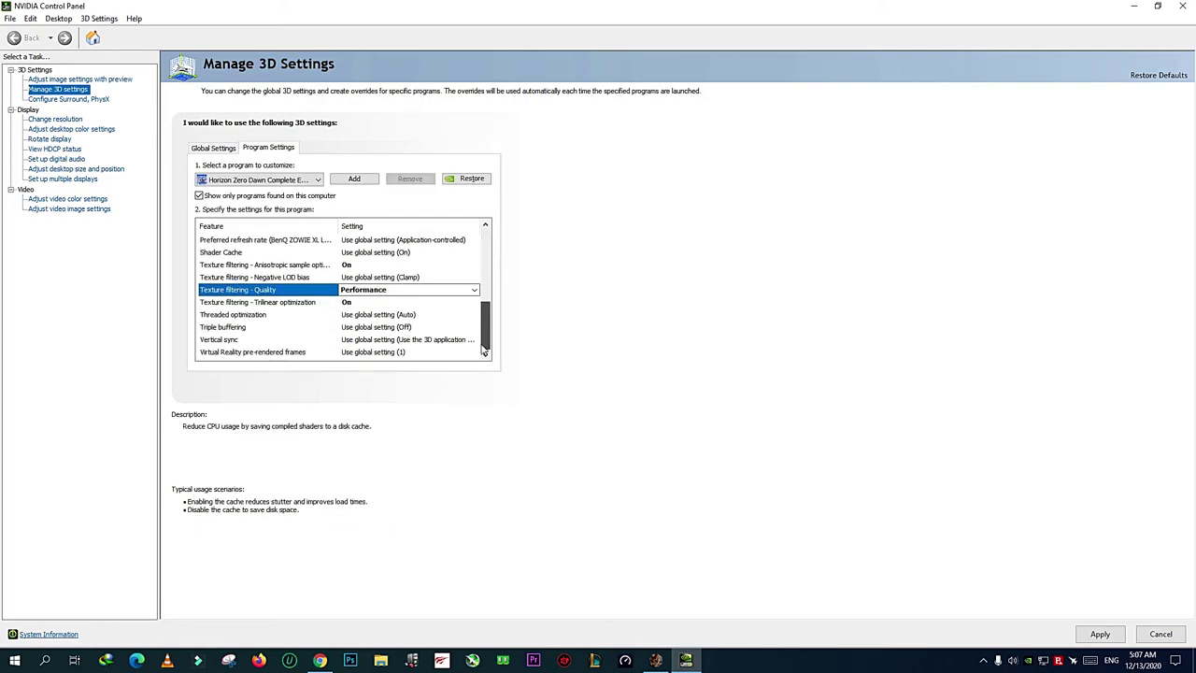
pyautogui.scroll(1, 477, 318)
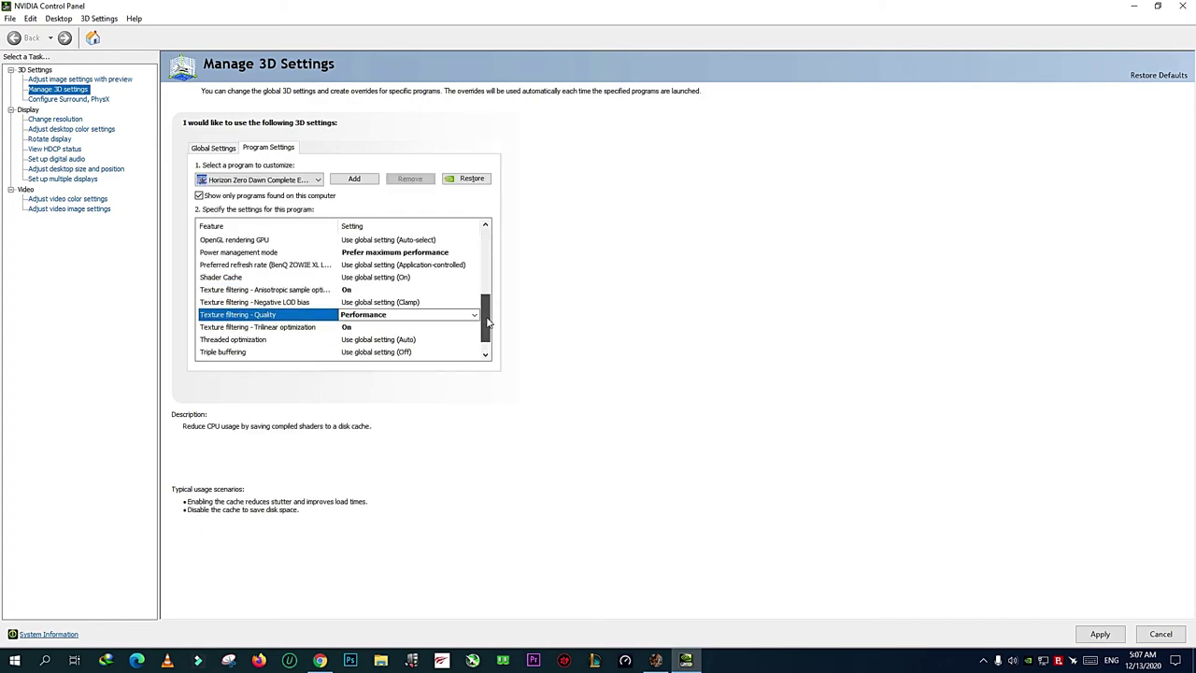
pyautogui.click(402, 265)
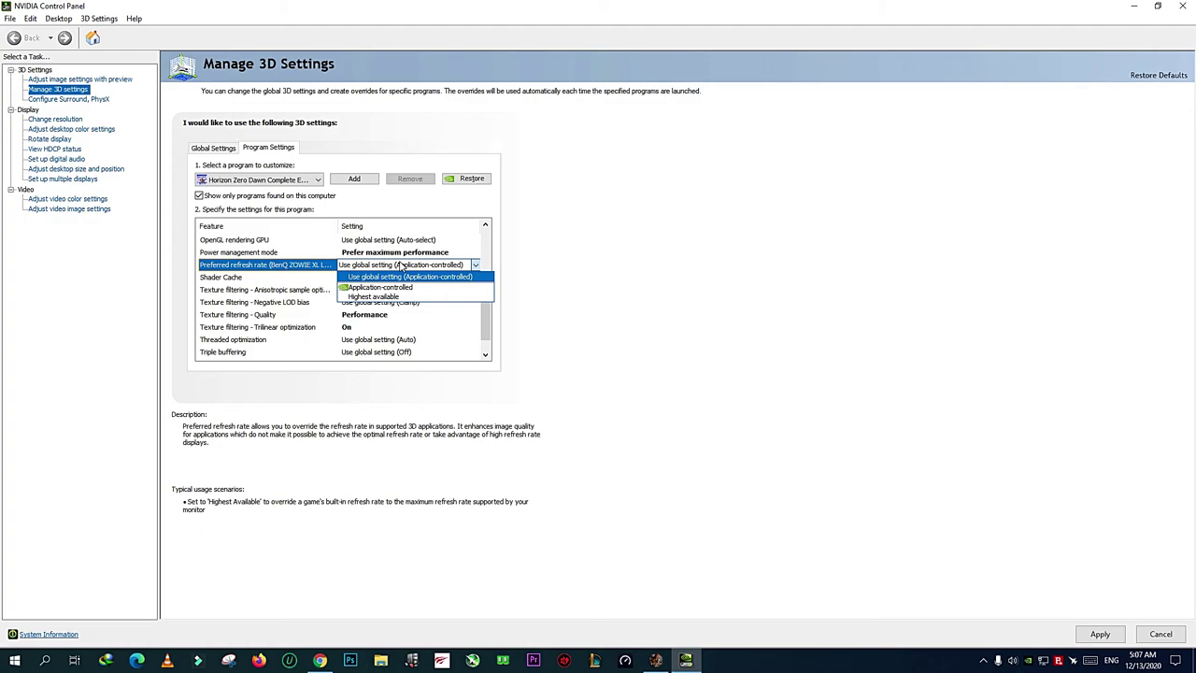
pyautogui.click(385, 297)
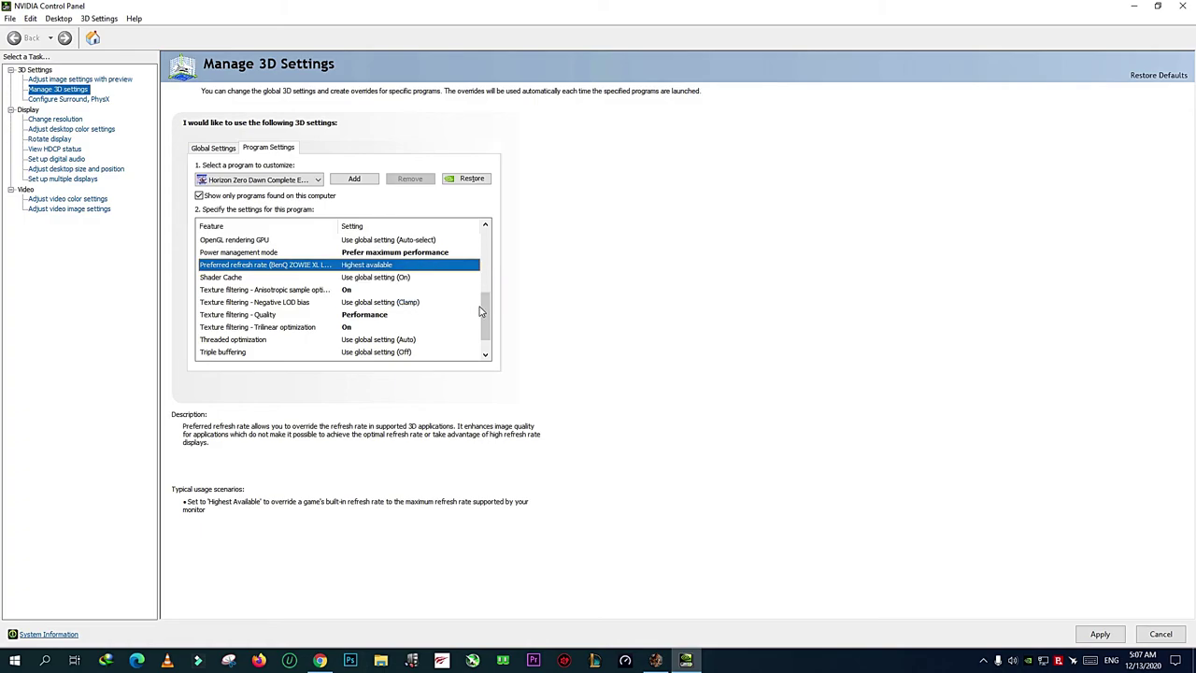
# - Set Vertical sync to Off and apply the changed 3D settings for the game
pyautogui.scroll(-2, 483, 295)
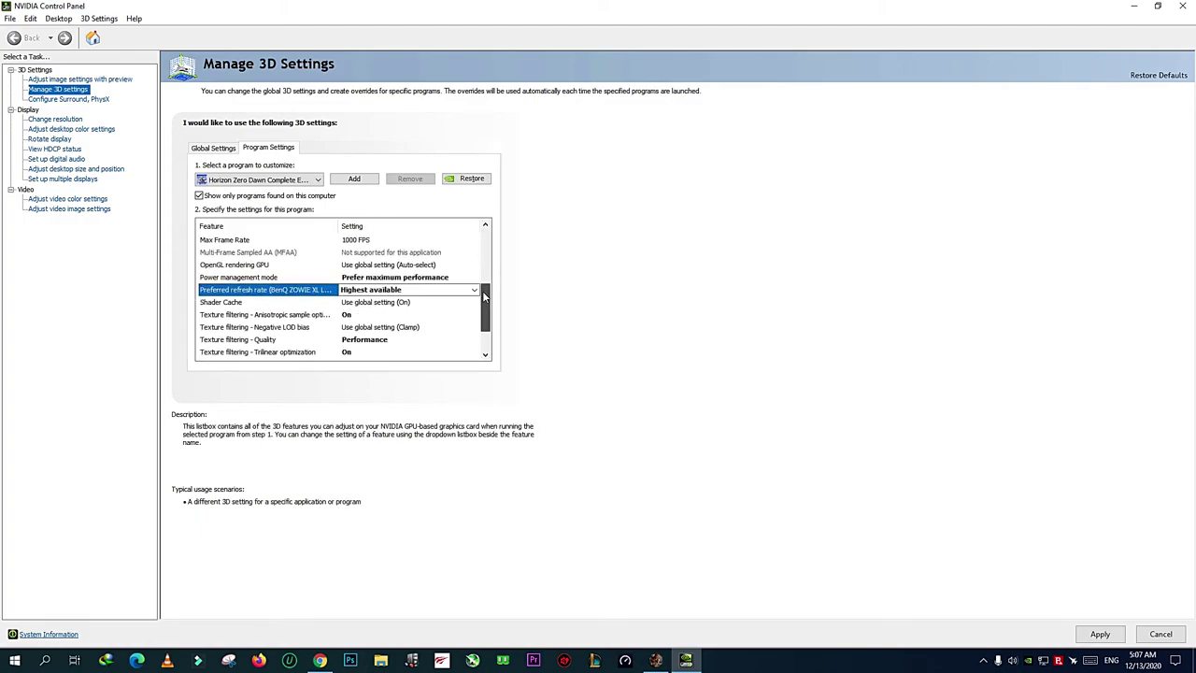
pyautogui.scroll(-1, 483, 295)
pyautogui.scroll(-3, 484, 297)
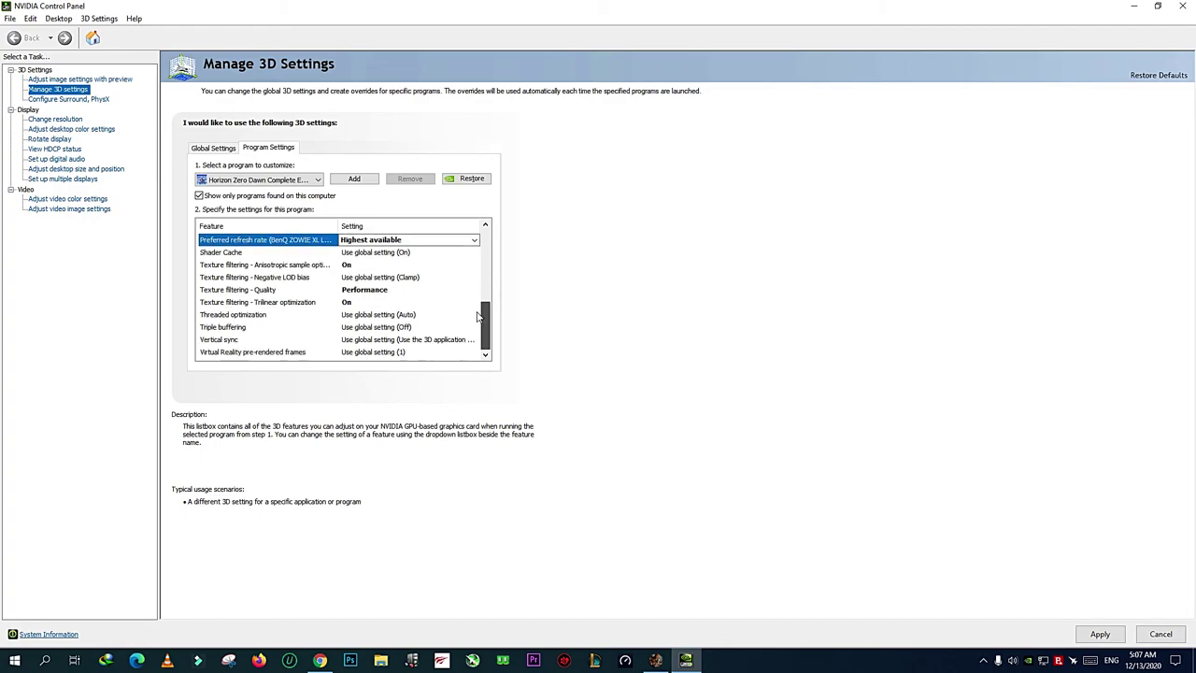
pyautogui.click(425, 339)
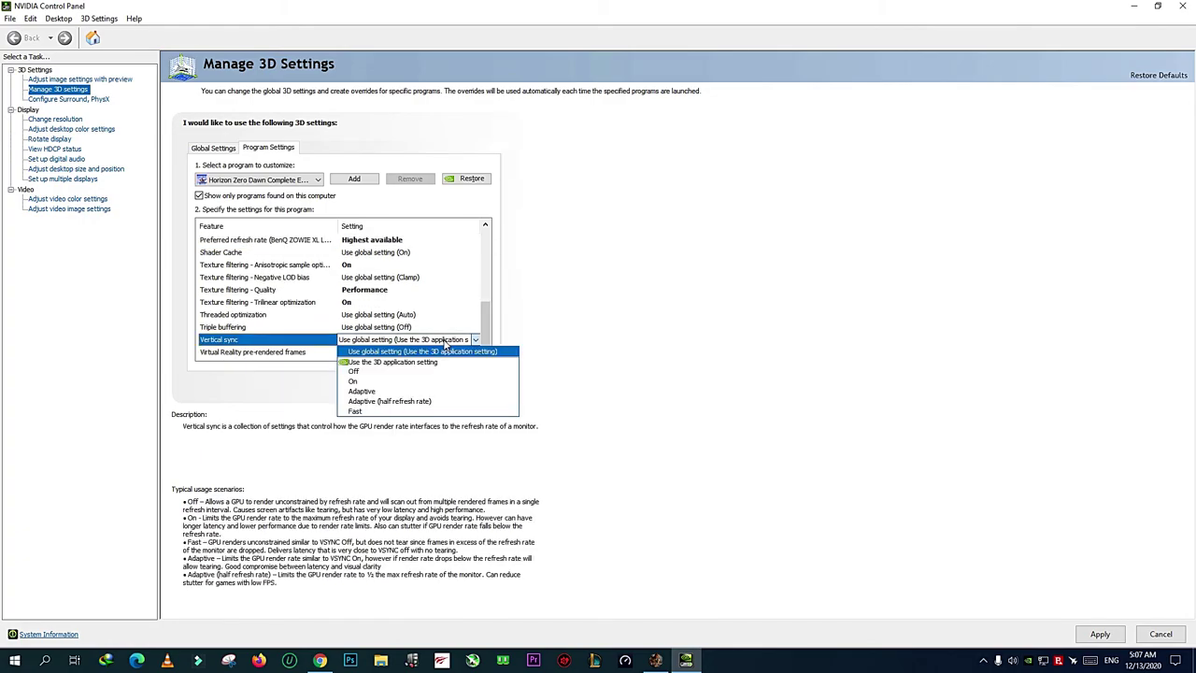
pyautogui.click(388, 372)
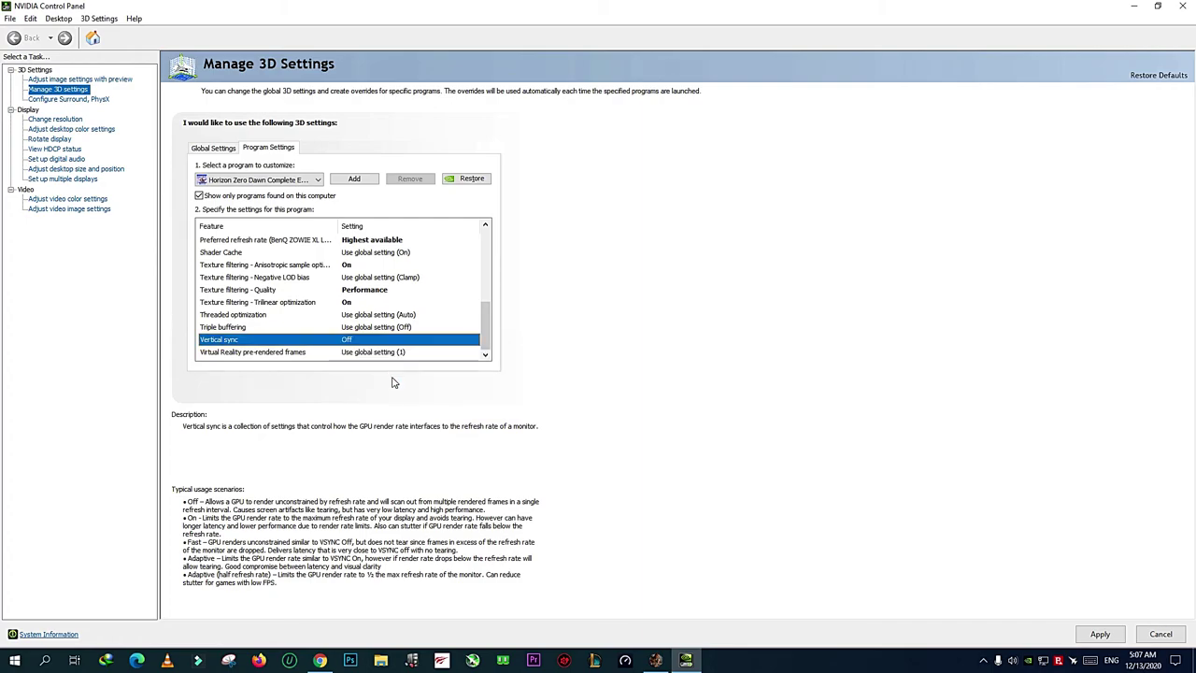
pyautogui.click(1088, 635)
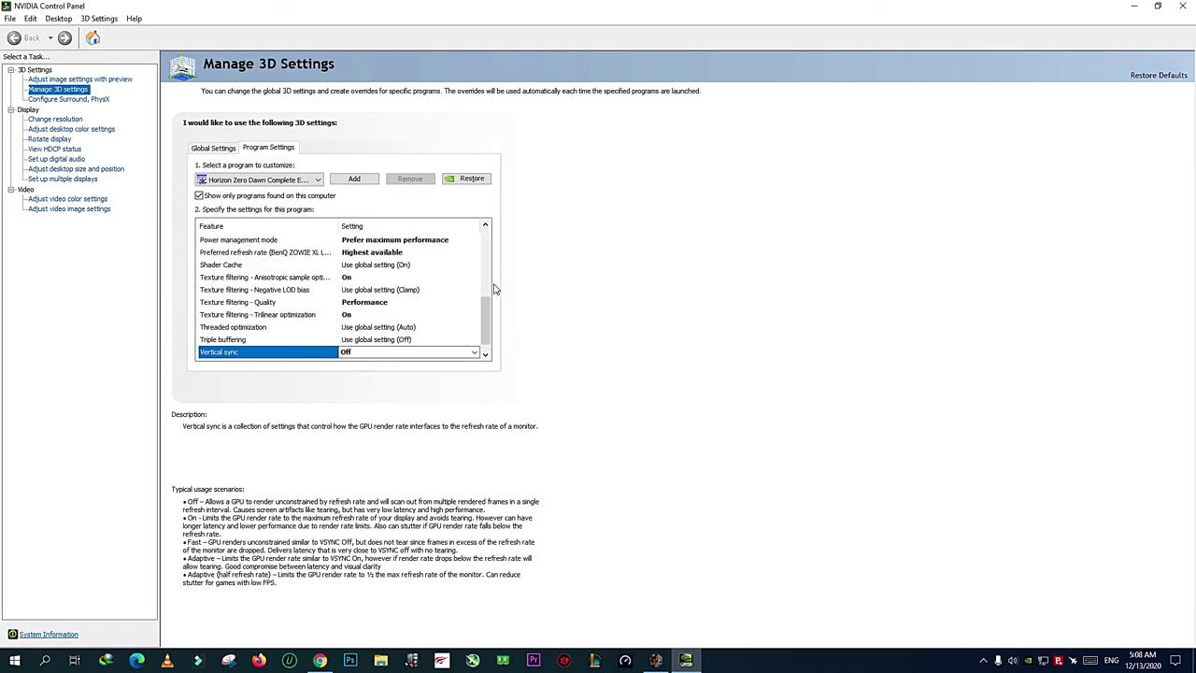
pyautogui.scroll(1, 485, 317)
pyautogui.moveTo(486, 318); pyautogui.dragTo(490, 256)
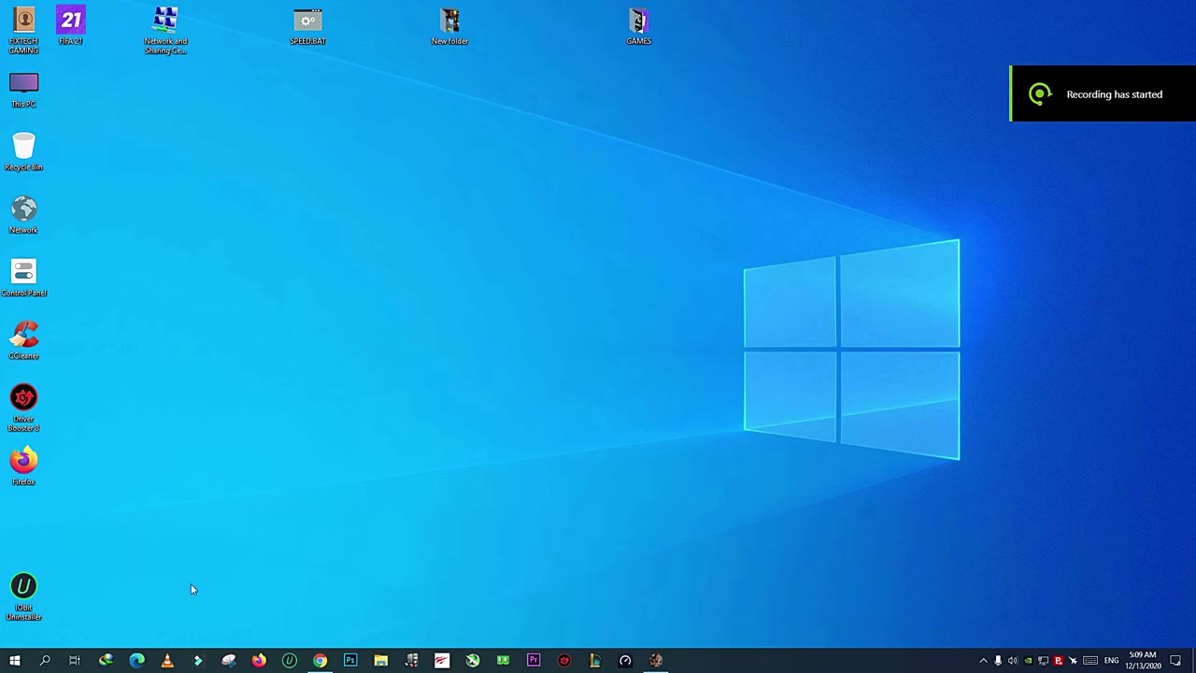
# - Search Windows for "reg" and open Registry Editor as administrator, allowing the elevation request
pyautogui.click(47, 658)
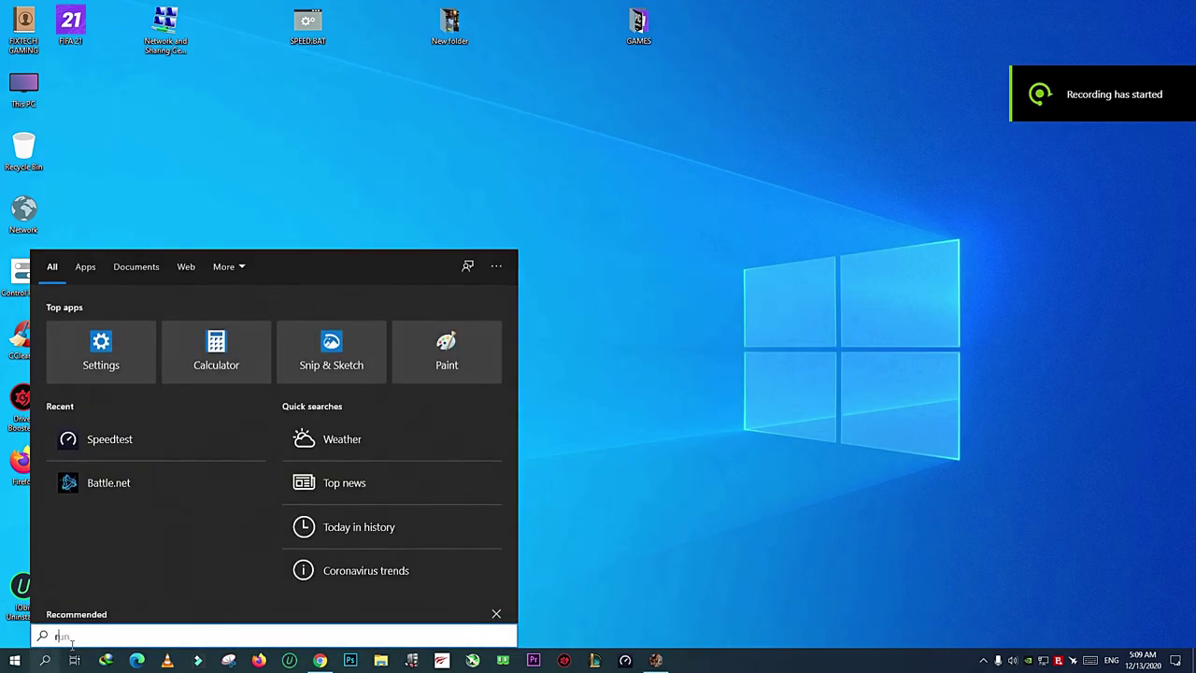
pyautogui.write('reg')
pyautogui.rightClick(116, 335)
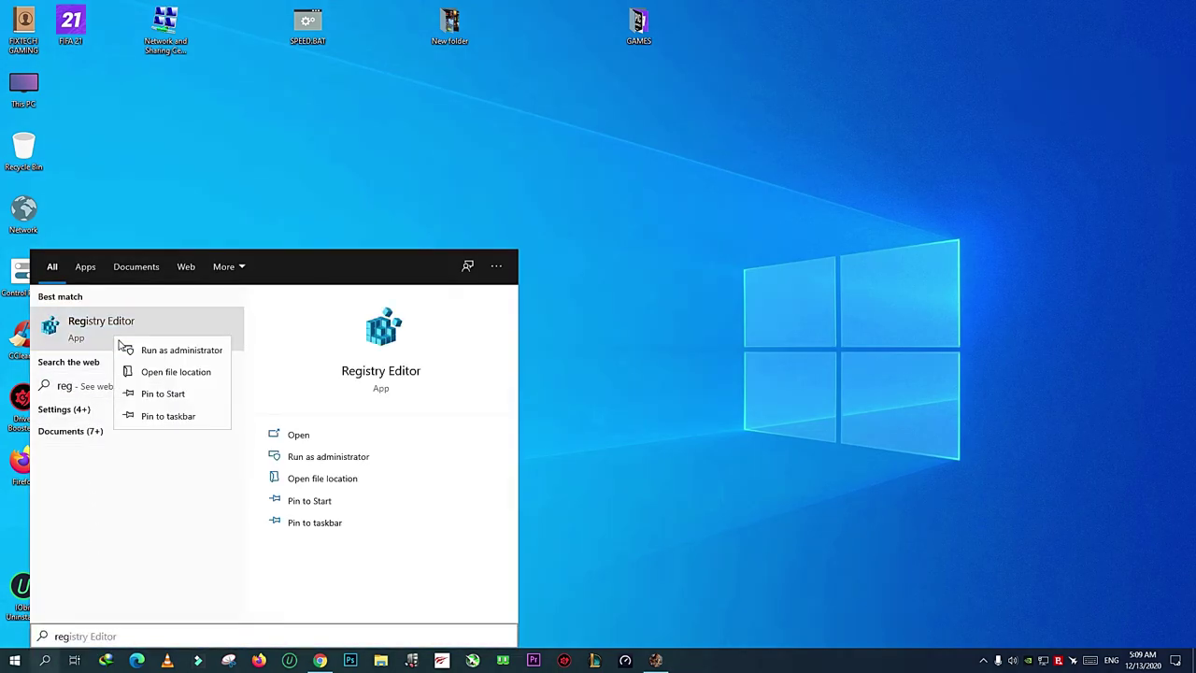
pyautogui.click(177, 349)
pyautogui.click(524, 409)
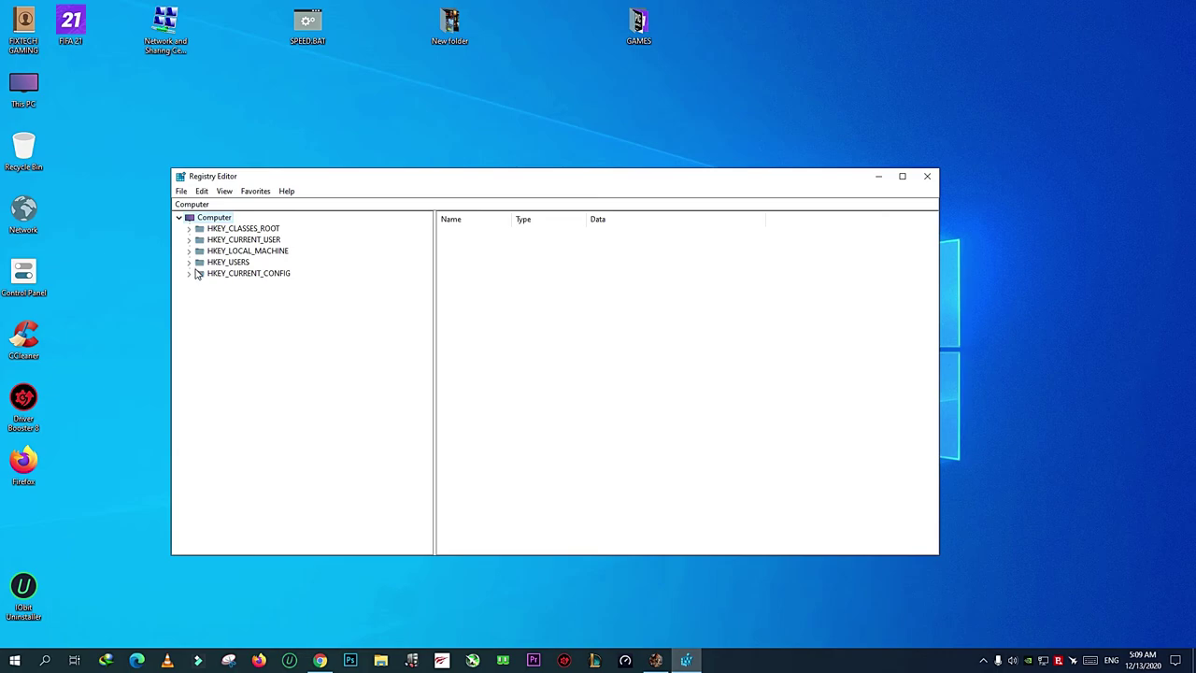
# - Open the registry key HKEY_CURRENT_USER\System\GameConfigStore and widen the Name column to show the full value names
pyautogui.click(189, 240)
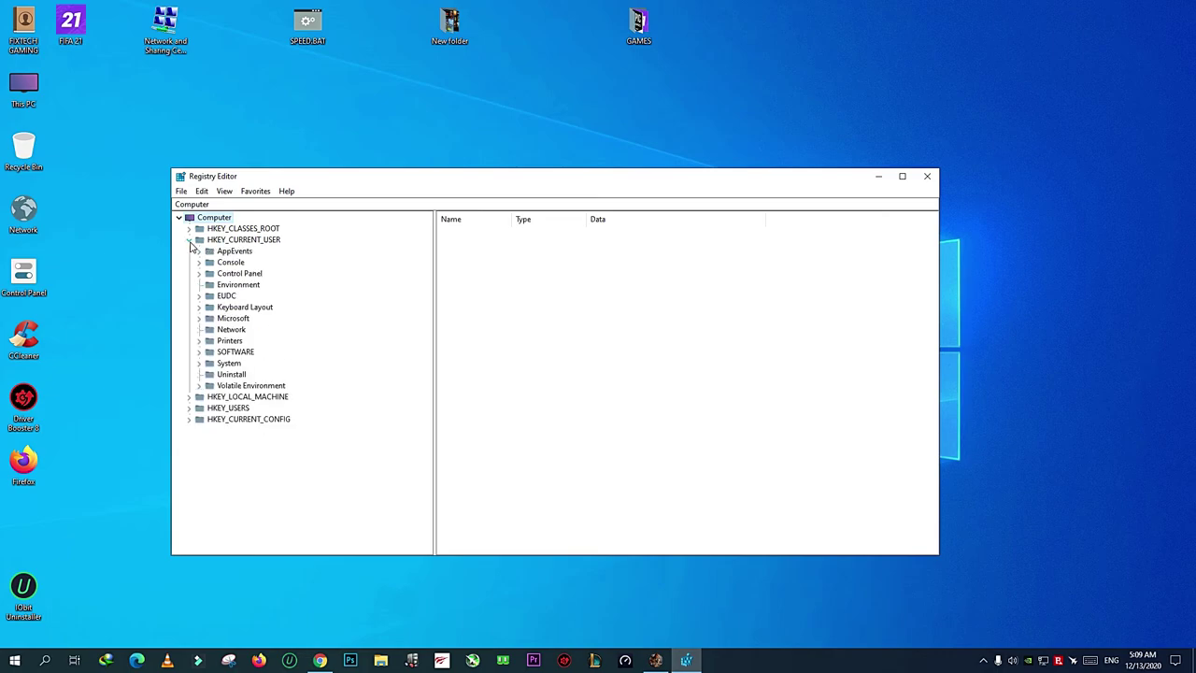
pyautogui.click(199, 363)
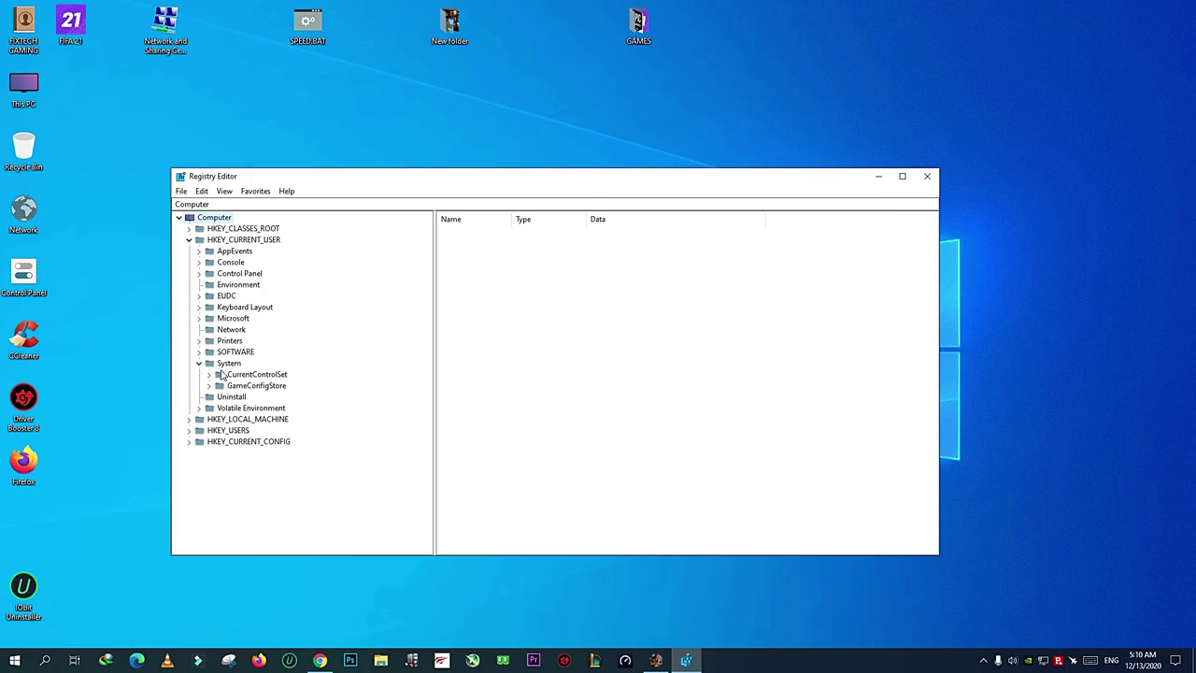
pyautogui.click(209, 386)
pyautogui.click(226, 387)
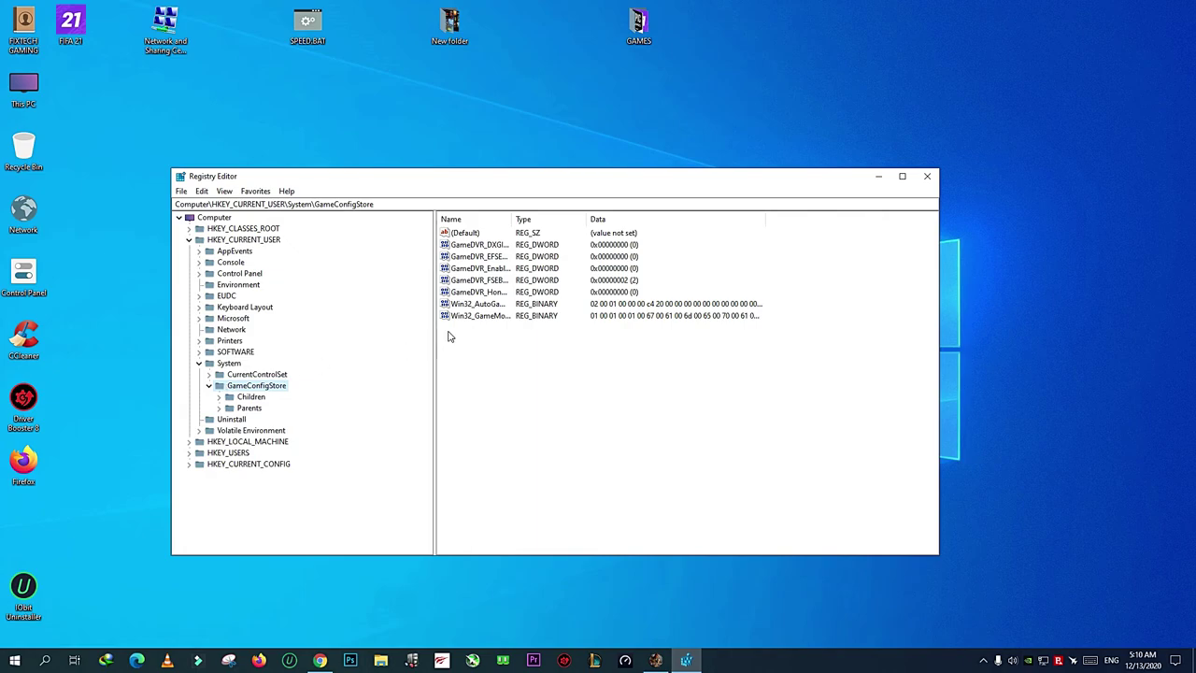
pyautogui.moveTo(513, 230); pyautogui.dragTo(595, 229)
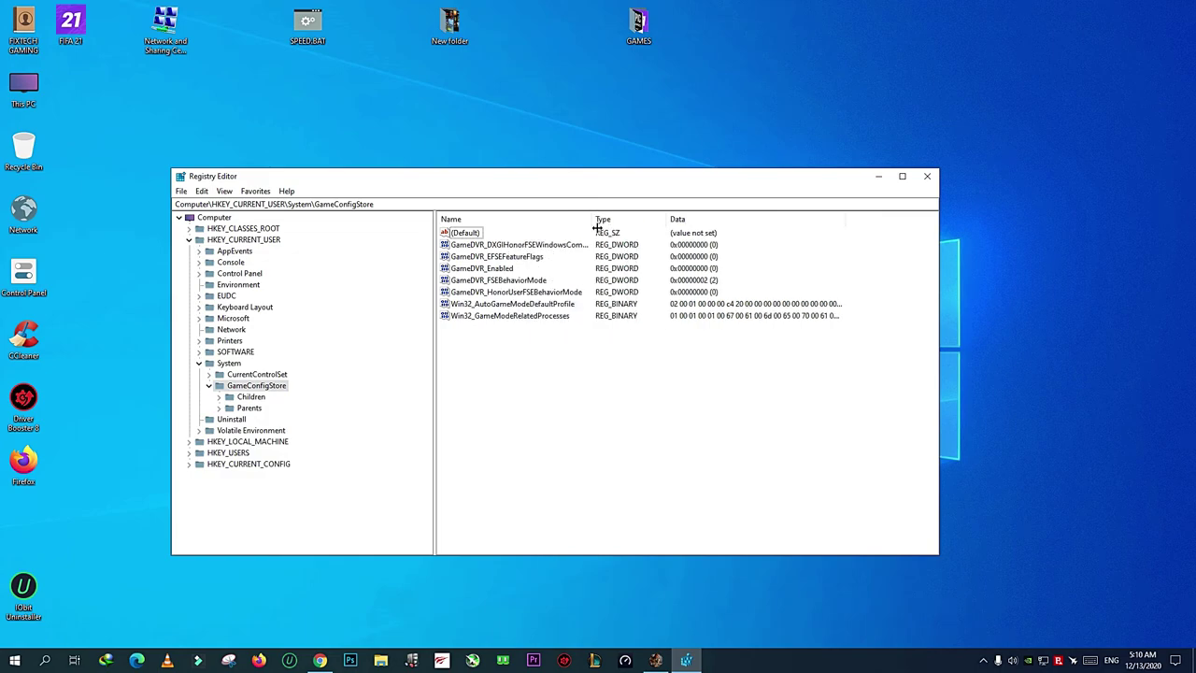
# - Set the GameDVR_Enabled value data to 0 in the GameConfigStore key
pyautogui.click(499, 269)
pyautogui.doubleClick(500, 270)
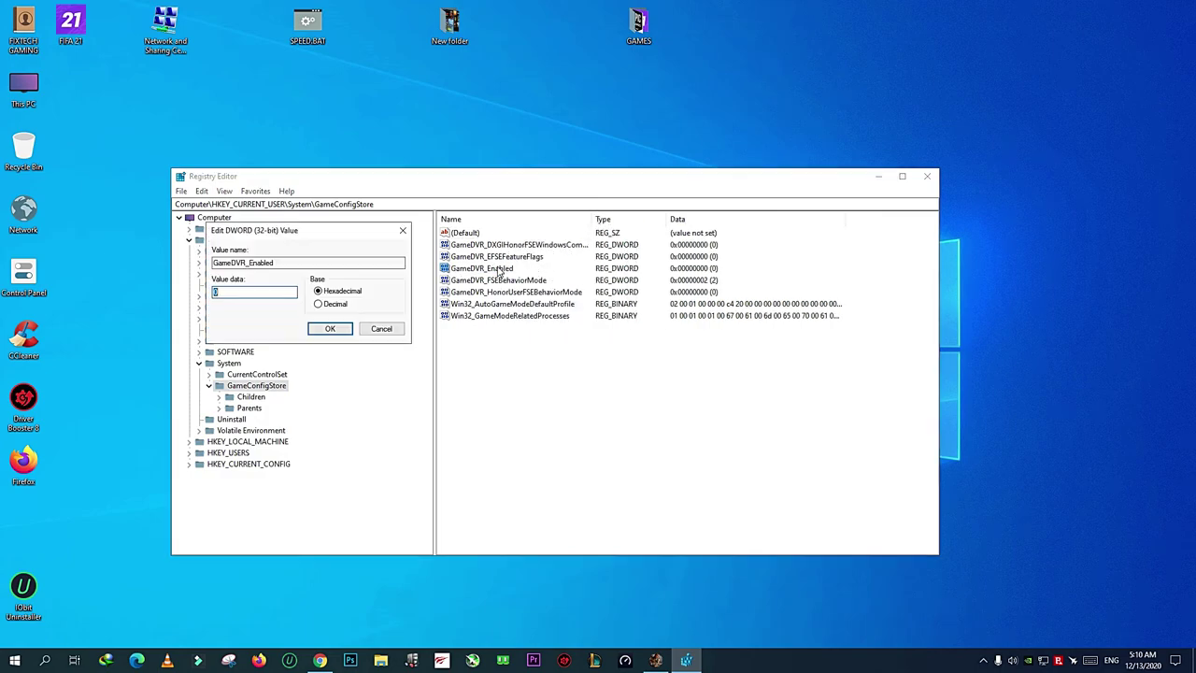
pyautogui.click(262, 298)
pyautogui.write('0')
pyautogui.click(325, 333)
pyautogui.click(326, 330)
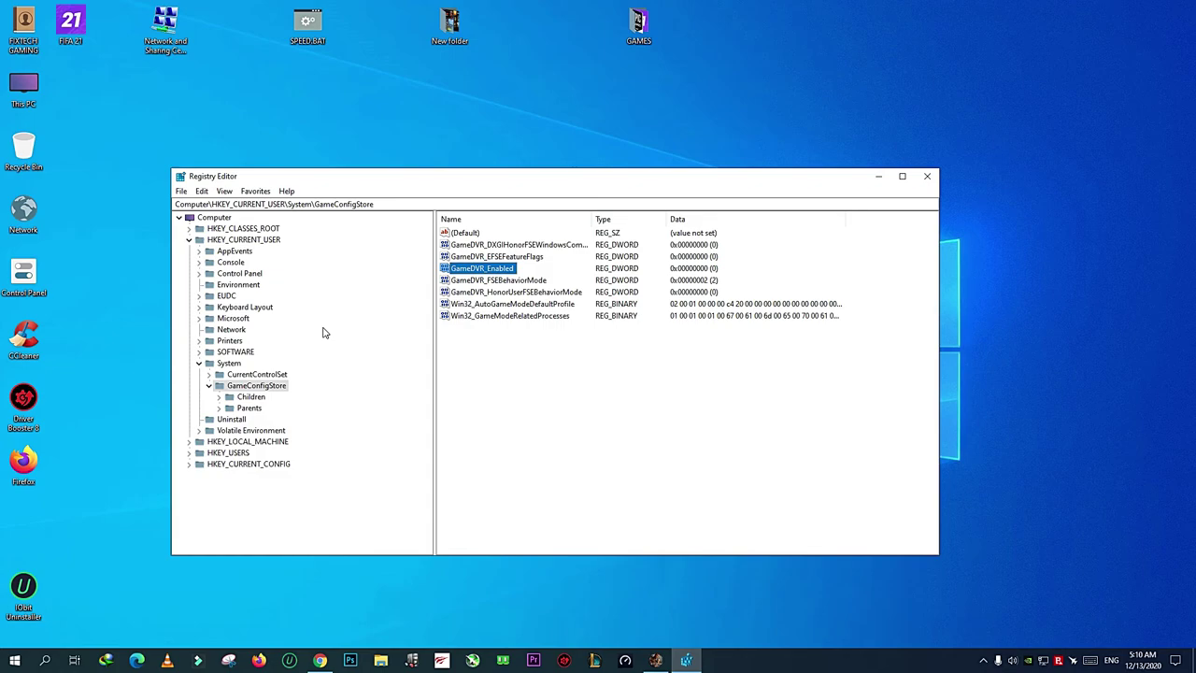
# - Set the GameDVR_FSEBehaviorMode value data to 2 with Hexadecimal base
pyautogui.click(504, 280)
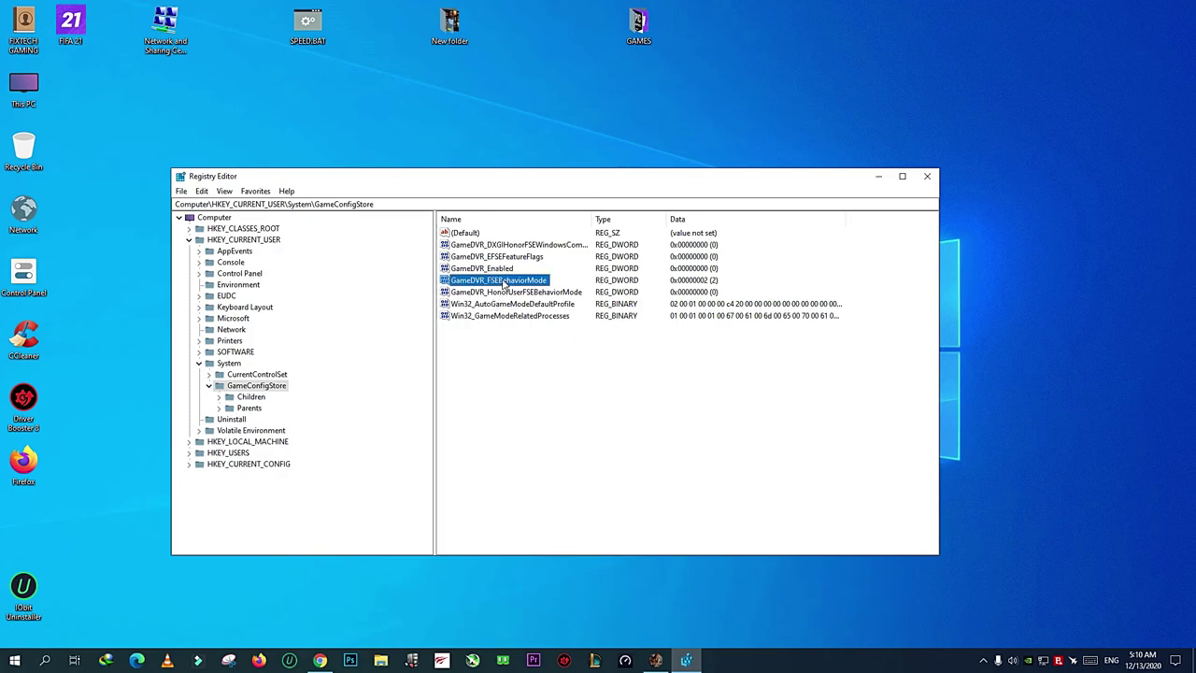
pyautogui.doubleClick(503, 280)
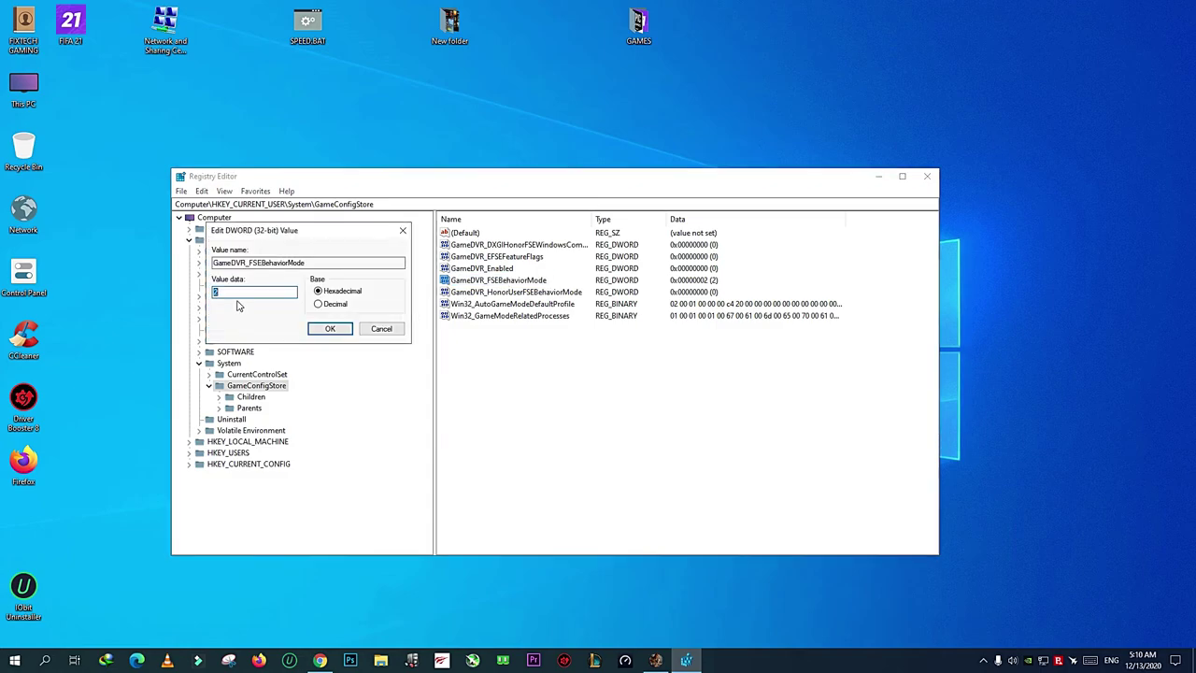
pyautogui.write('2')
pyautogui.click(327, 293)
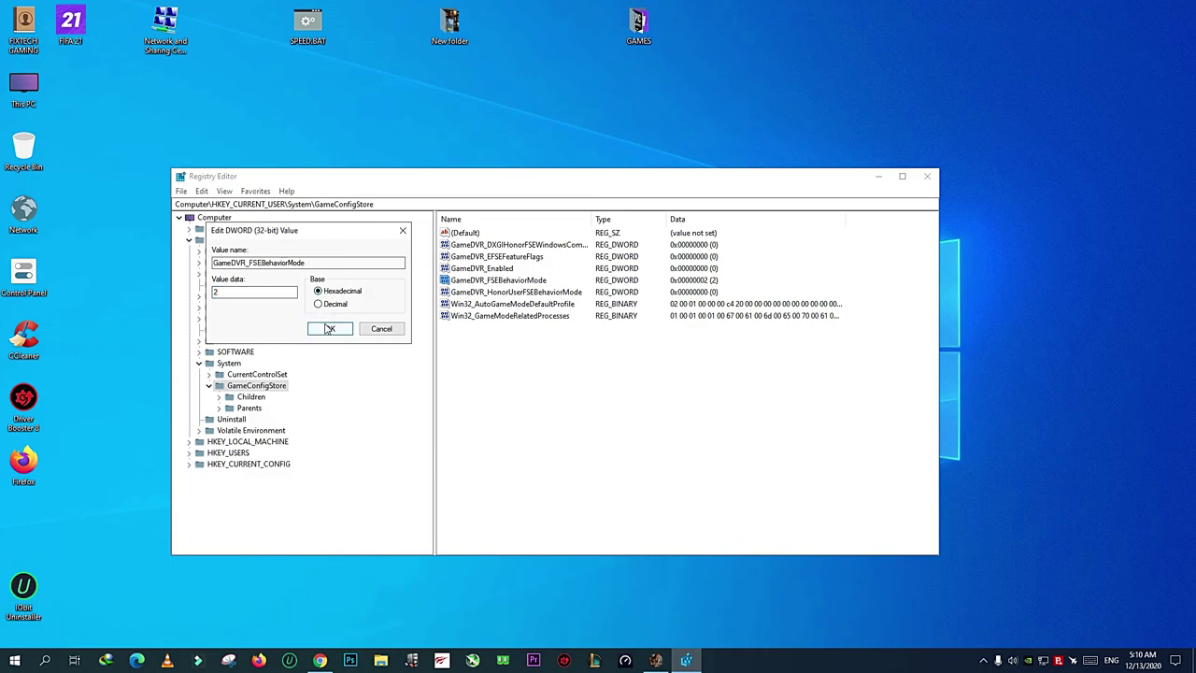
pyautogui.click(329, 329)
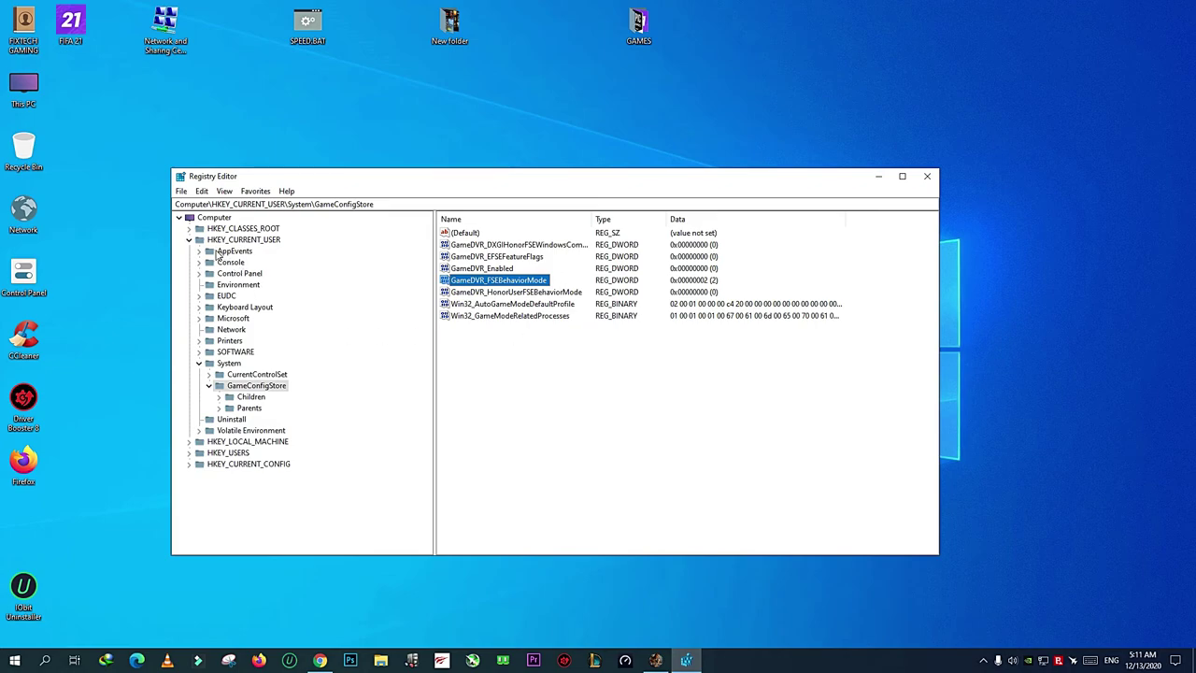
# - Collapse HKEY_CURRENT_USER and expand the key HKEY_LOCAL_MACHINE\SOFTWARE\Microsoft\PolicyManager
pyautogui.click(189, 240)
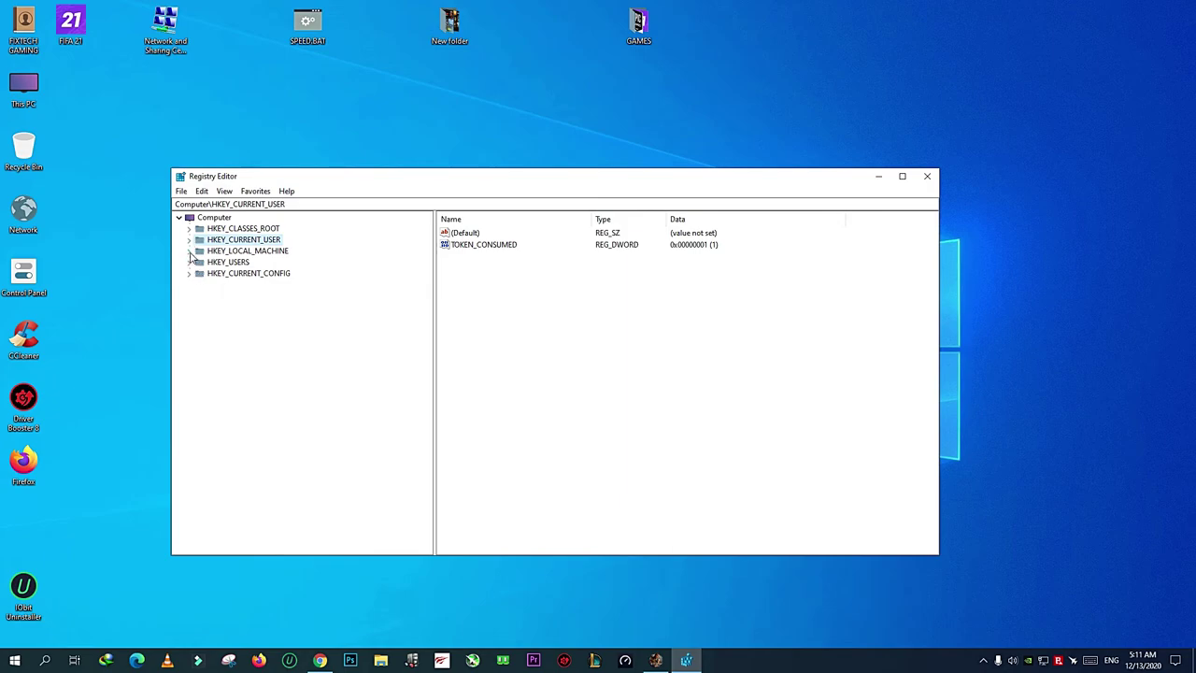
pyautogui.click(189, 251)
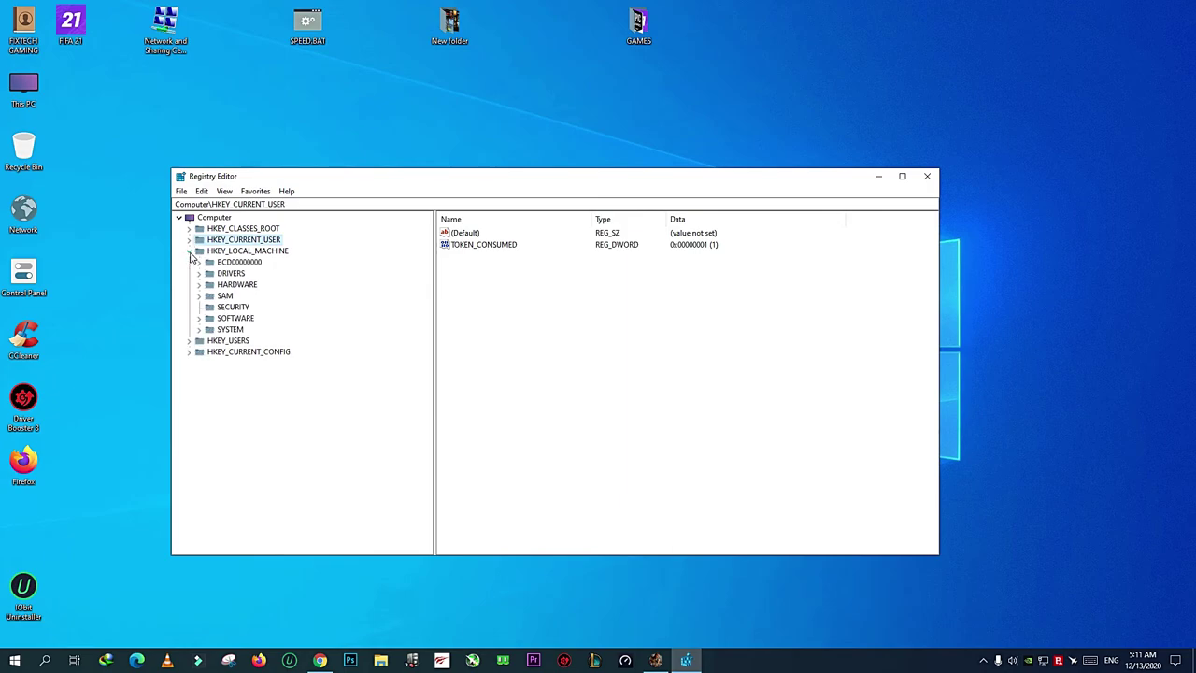
pyautogui.click(199, 319)
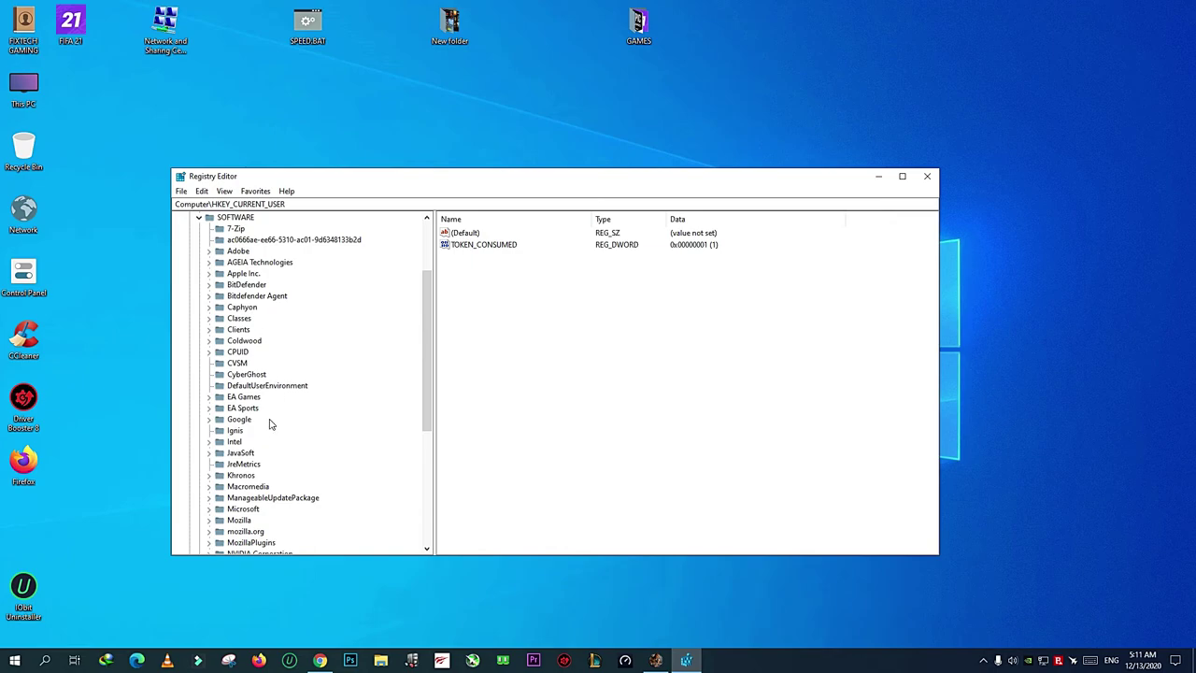
pyautogui.click(208, 509)
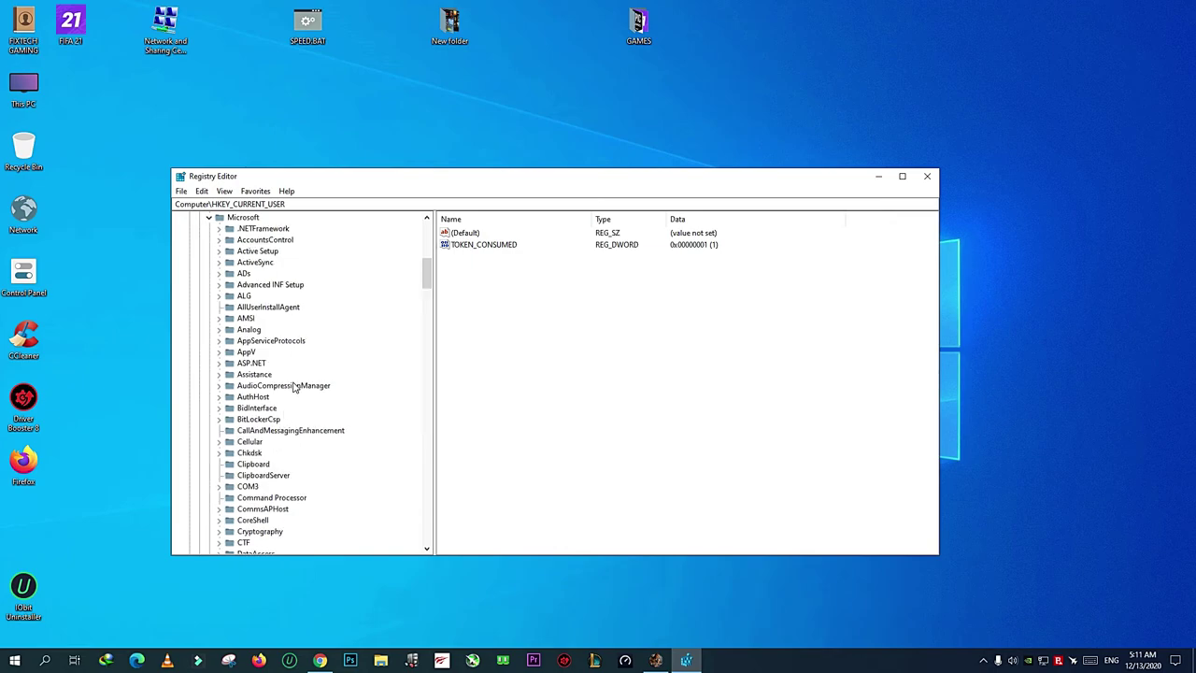
pyautogui.scroll(-1, 271, 383)
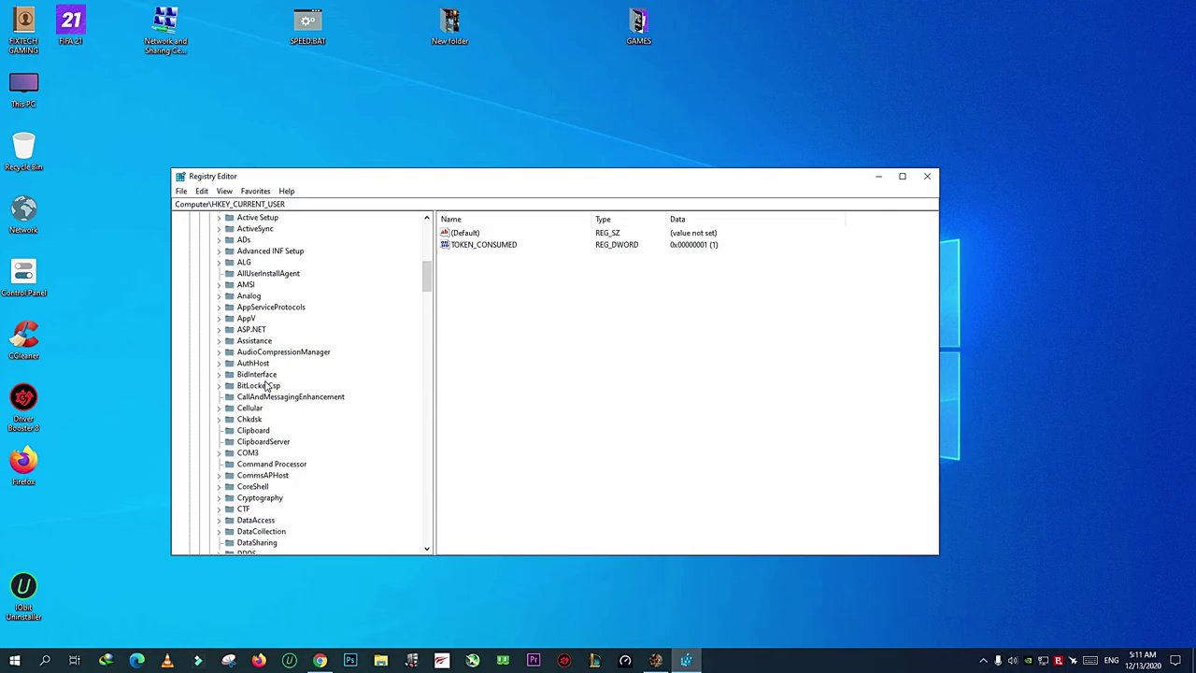
pyautogui.scroll(-8, 270, 369)
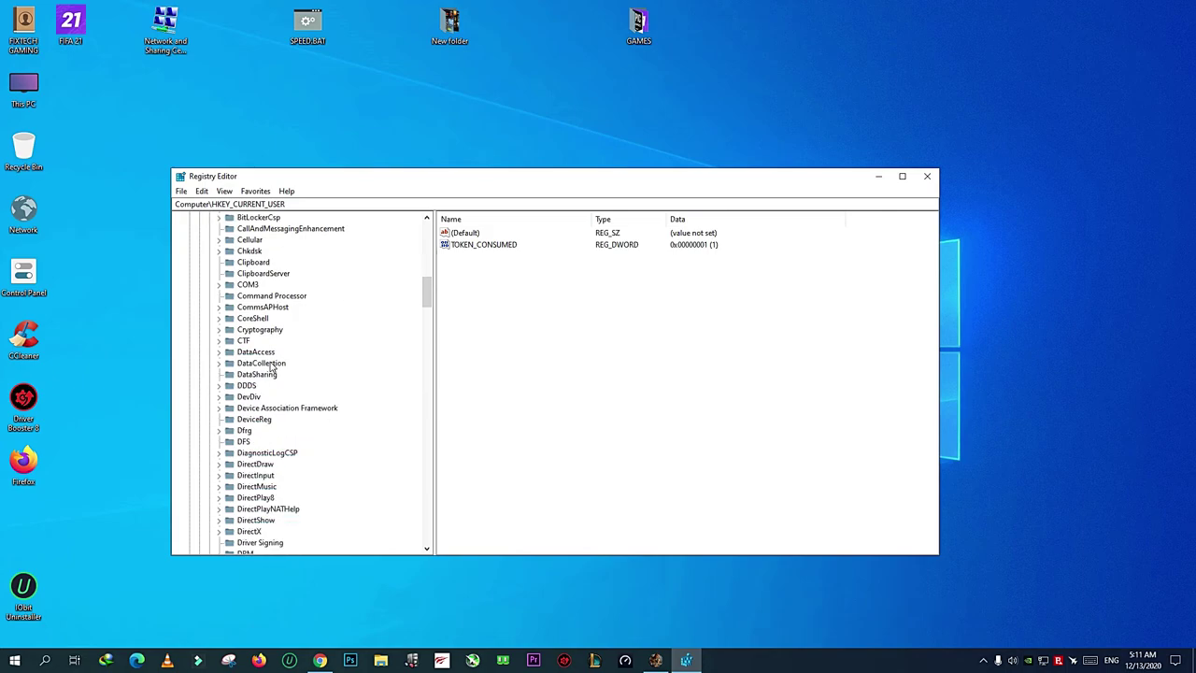
pyautogui.scroll(-20, 270, 366)
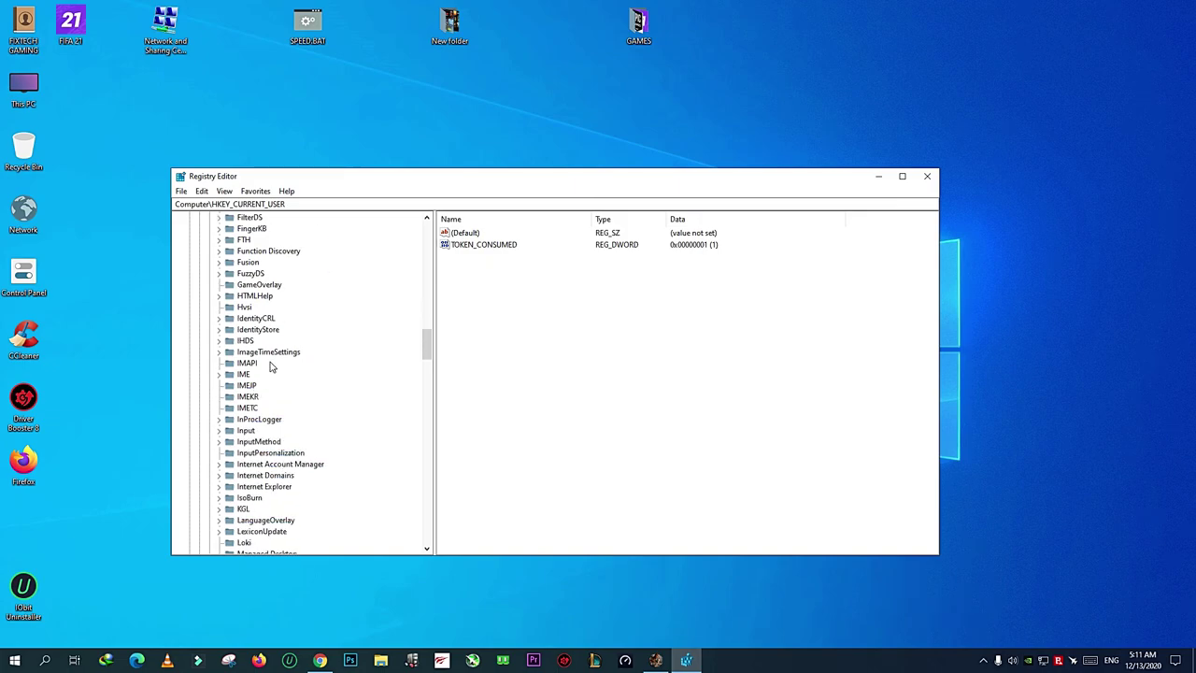
pyautogui.scroll(-15, 272, 366)
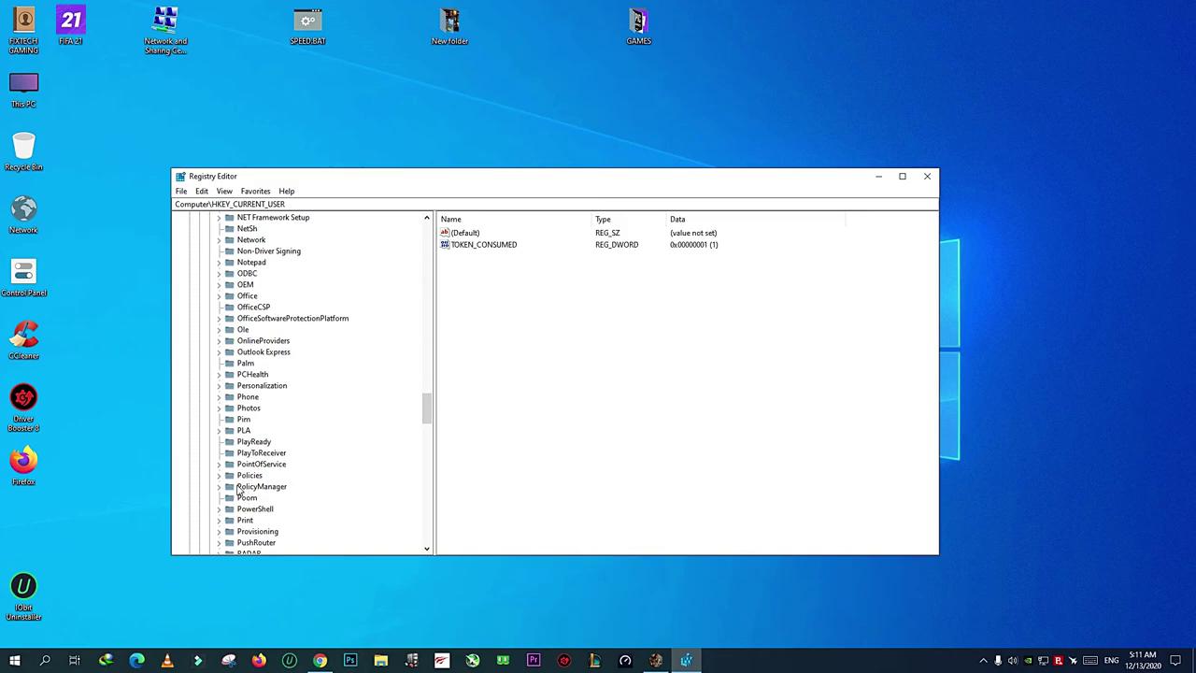
pyautogui.click(240, 487)
pyautogui.click(218, 487)
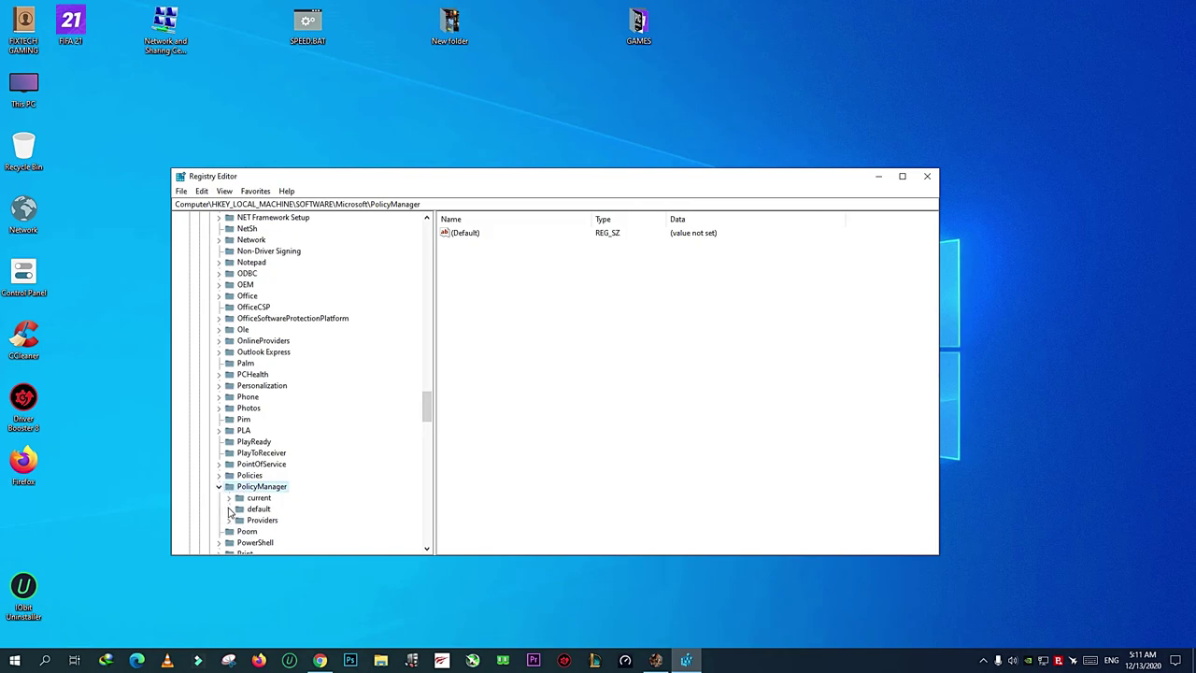
# - Open the AllowGameDVR key under default\ApplicationManagement in PolicyManager
pyautogui.click(229, 510)
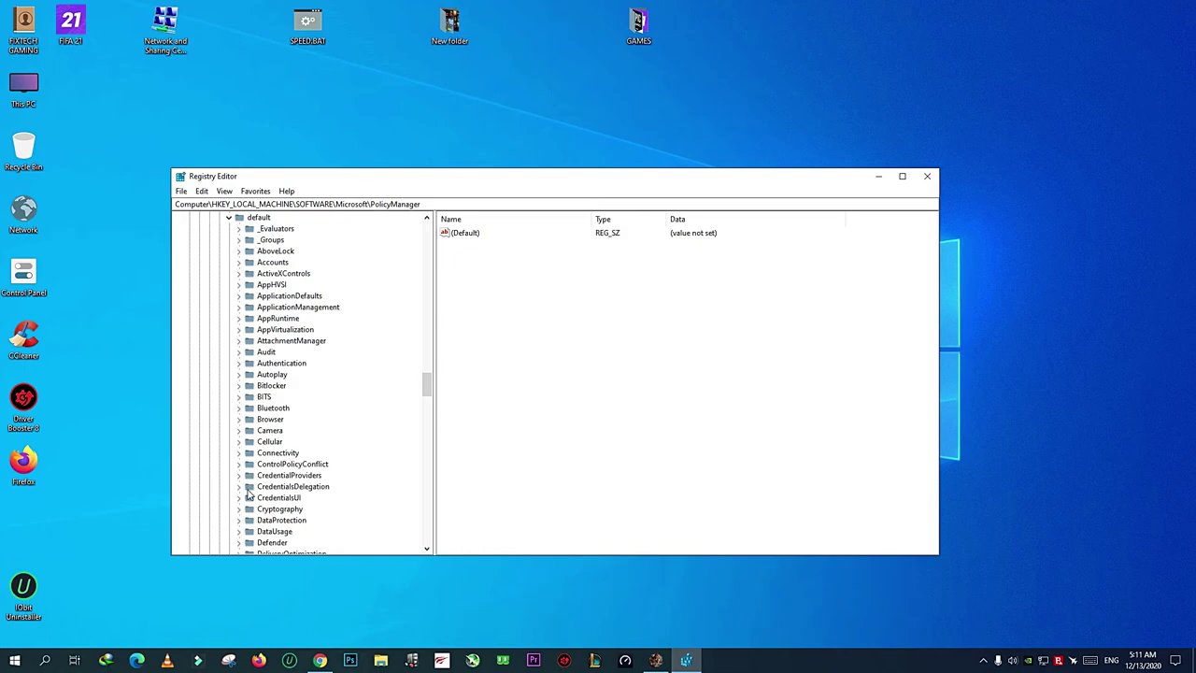
pyautogui.scroll(1, 275, 477)
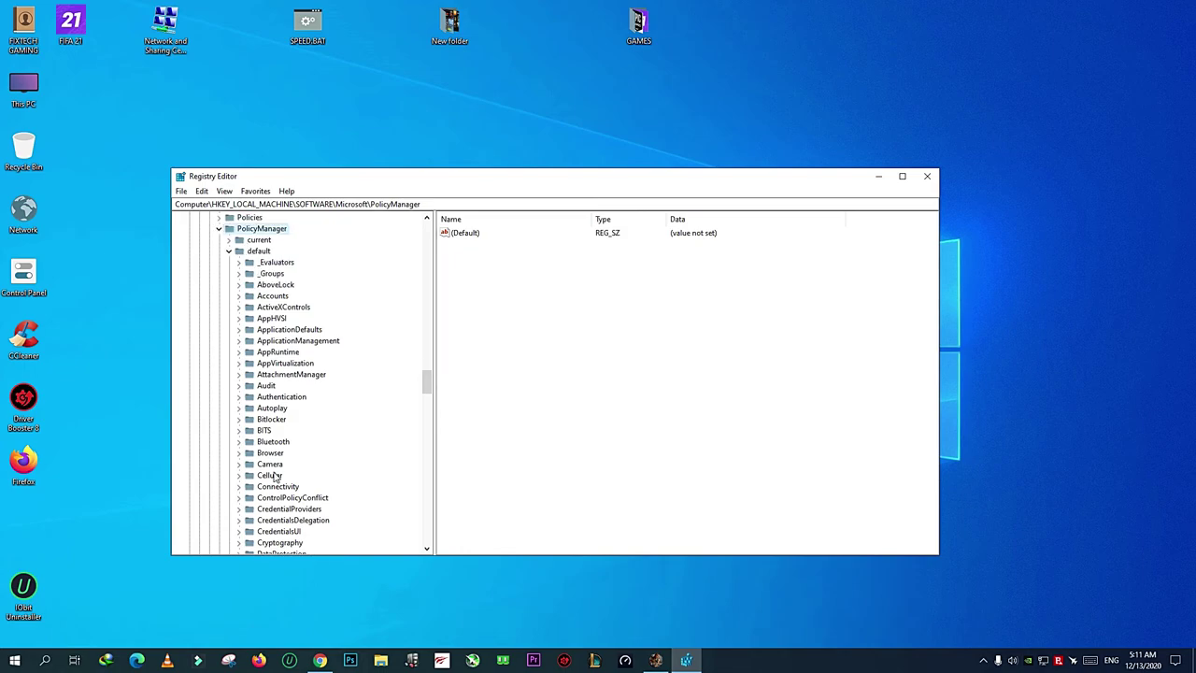
pyautogui.click(239, 342)
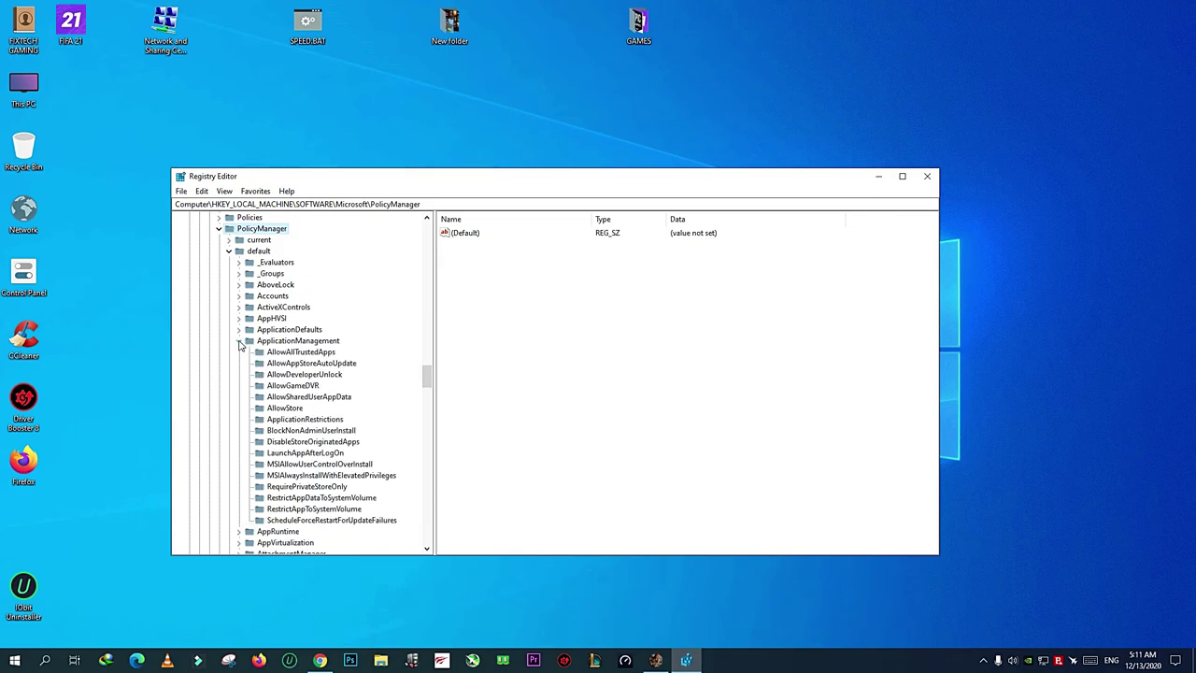
pyautogui.click(289, 388)
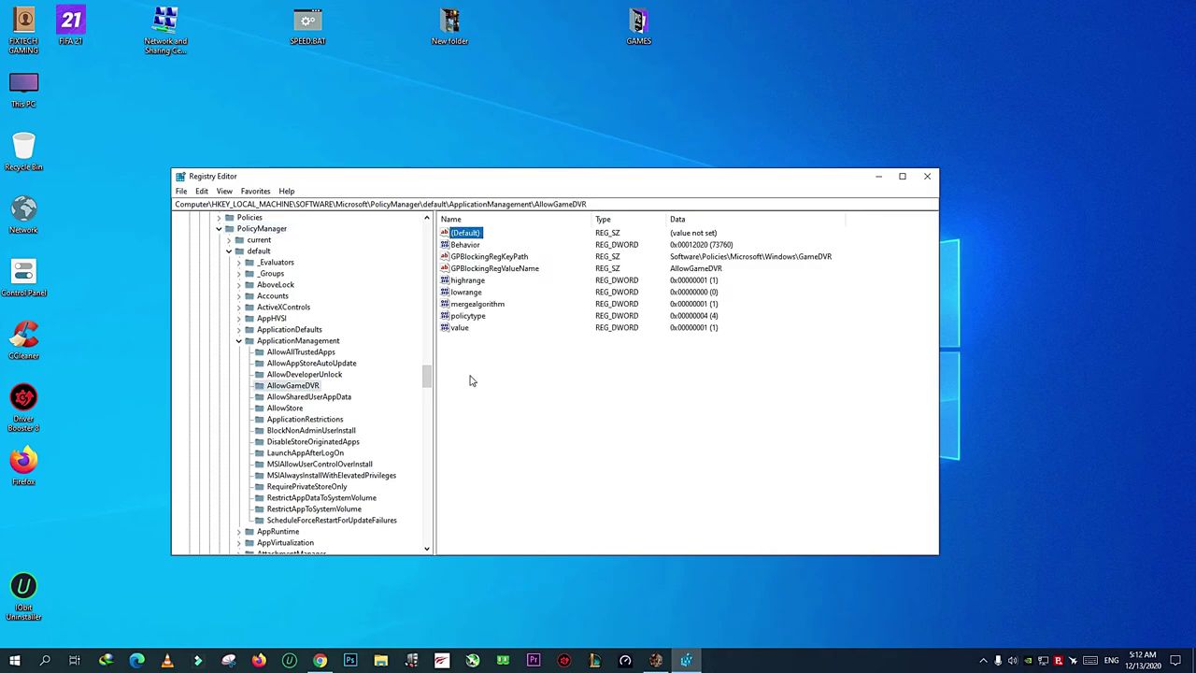
# - Set the data of the DWORD named value in AllowGameDVR to 0 and close Registry Editor
pyautogui.doubleClick(459, 329)
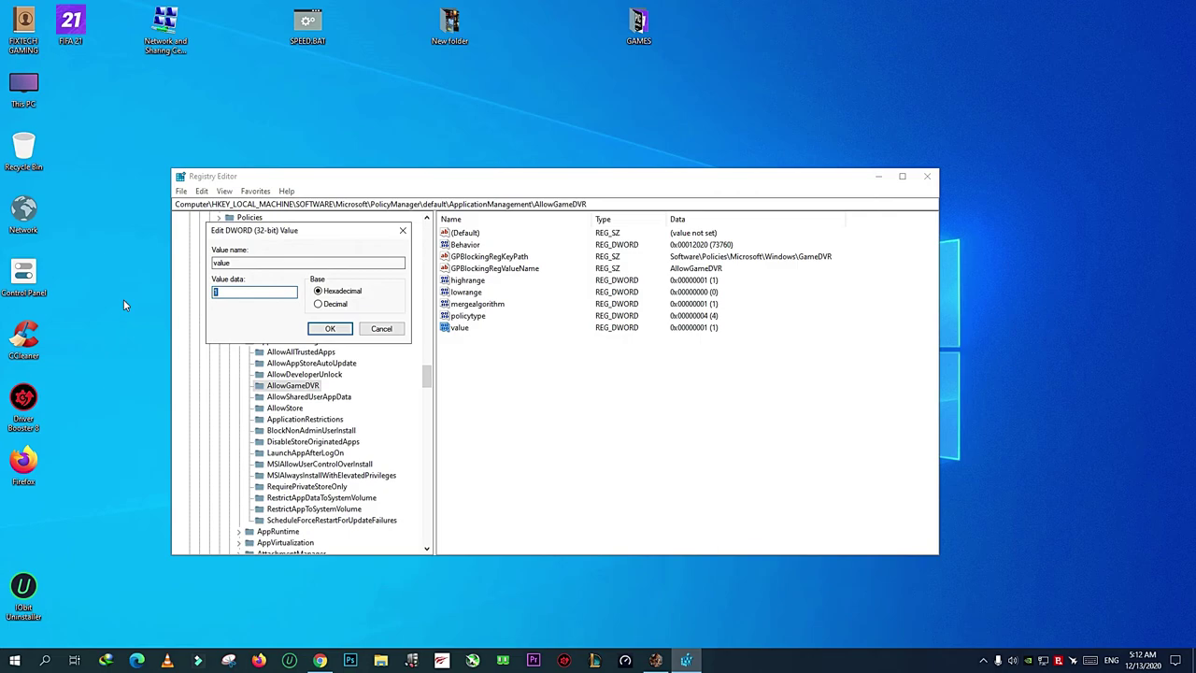
pyautogui.write('0')
pyautogui.click(332, 329)
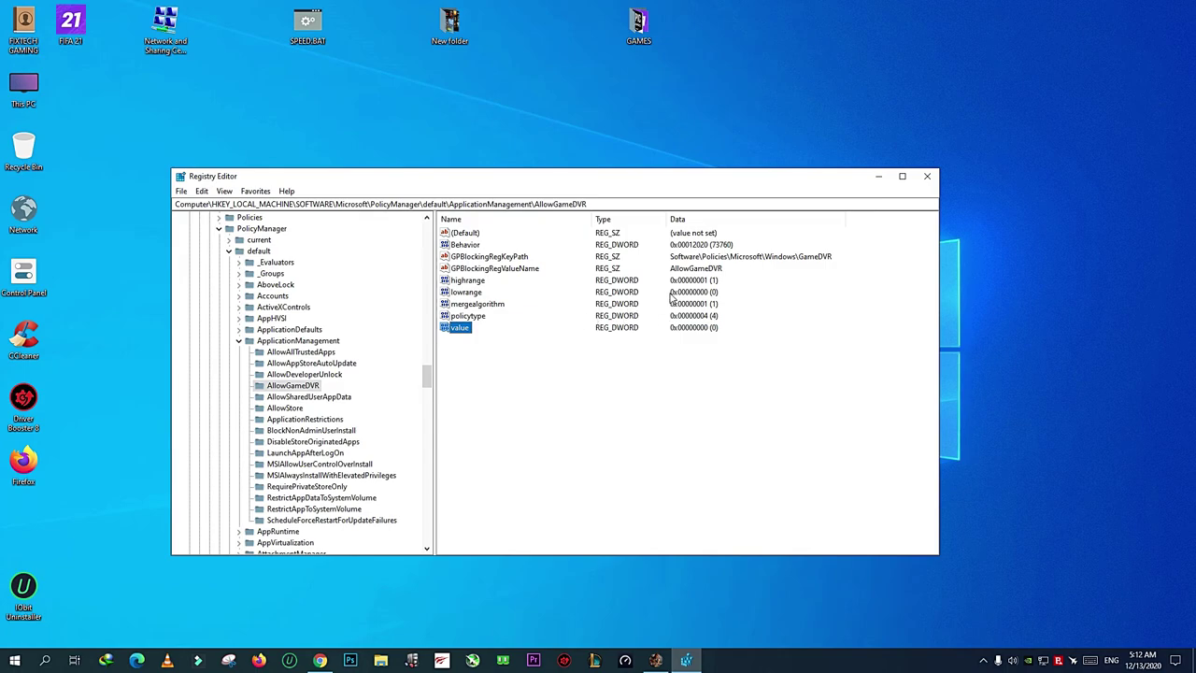
pyautogui.click(924, 178)
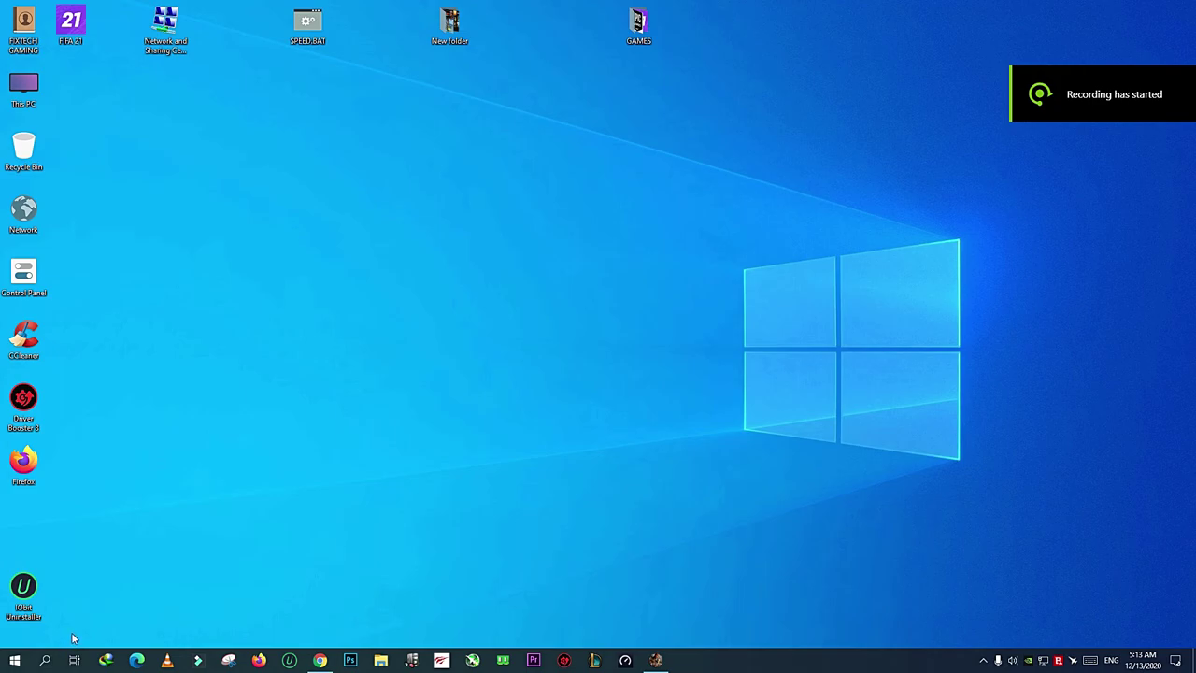
# - Open the Windows Temp folder by running "temp" from the Run dialog
pyautogui.press('super+r')
pyautogui.moveTo(107, 527); pyautogui.dragTo(633, 308)
pyautogui.write('temp')
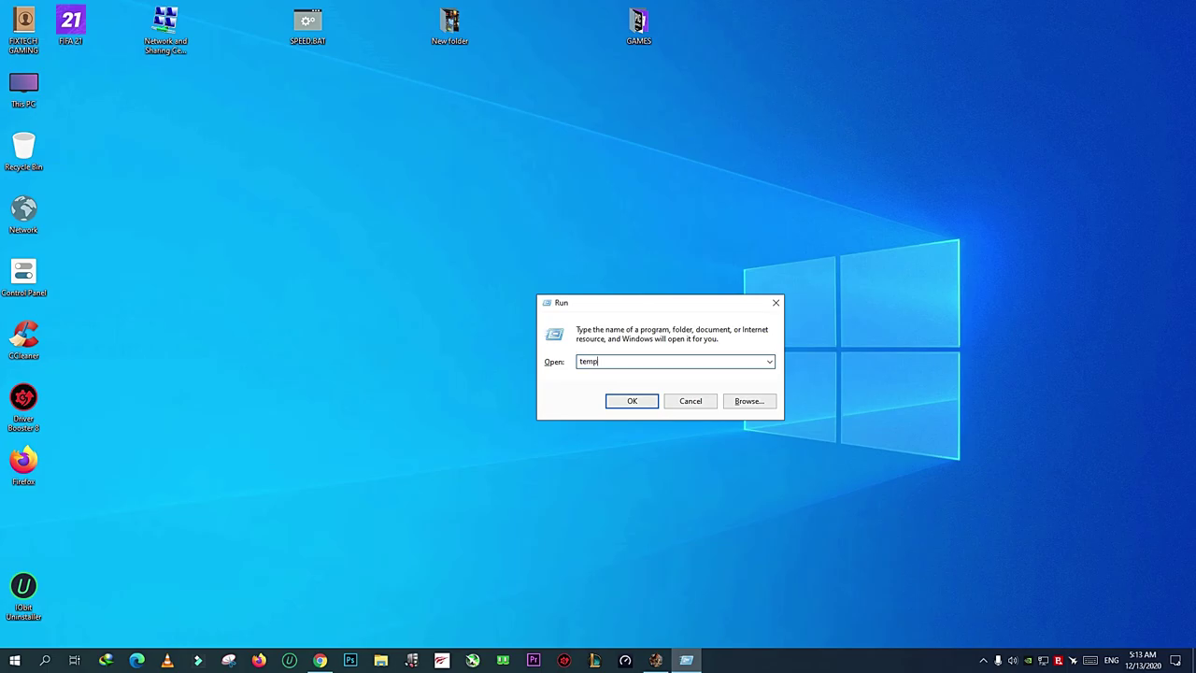
pyautogui.press('Return')
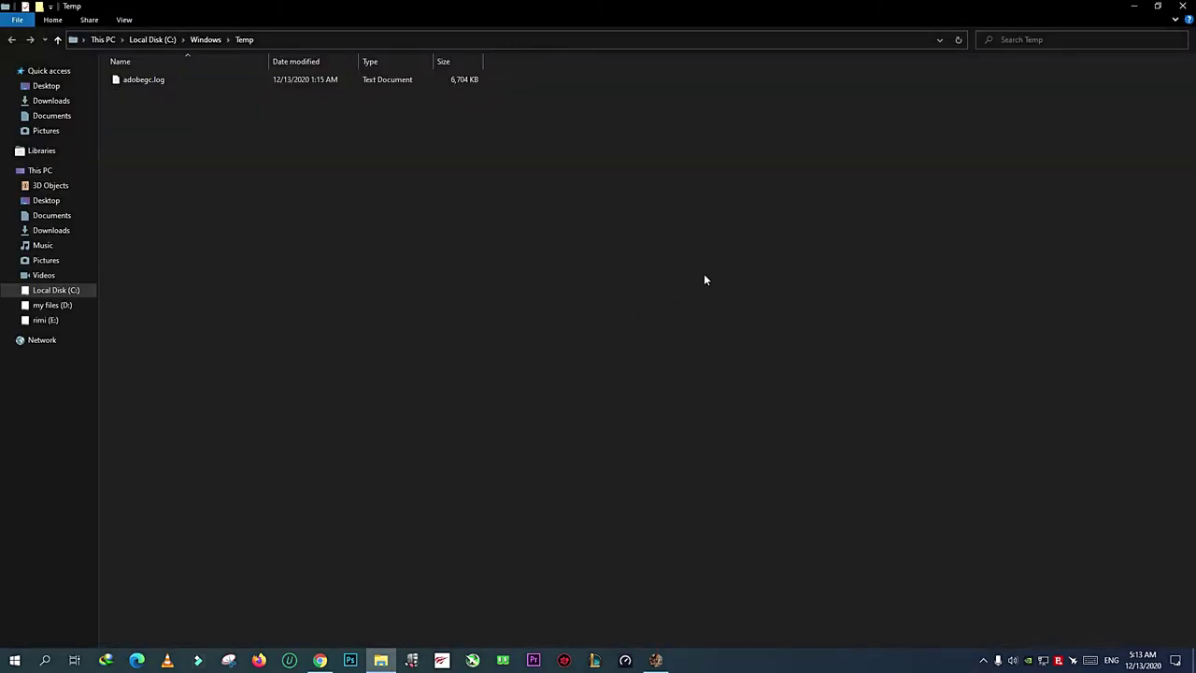
# - Try to delete adobegc.log from the Windows Temp folder, and close the folder window
pyautogui.rightClick(140, 80)
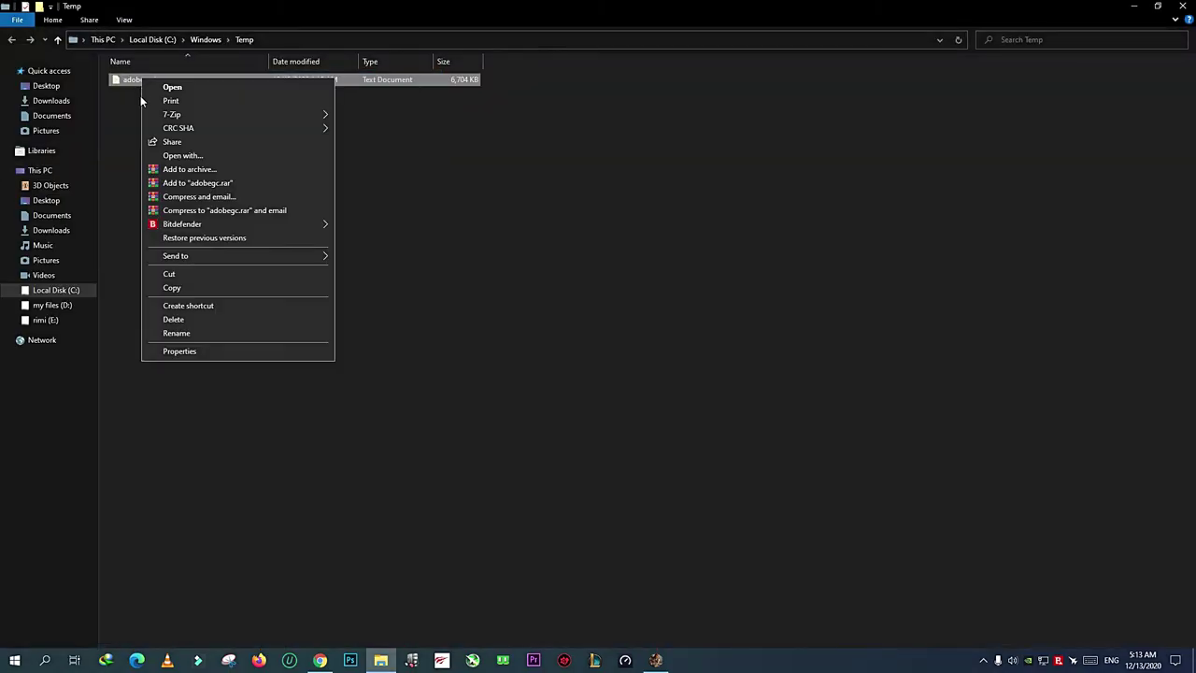
pyautogui.click(187, 318)
pyautogui.click(402, 274)
pyautogui.click(257, 378)
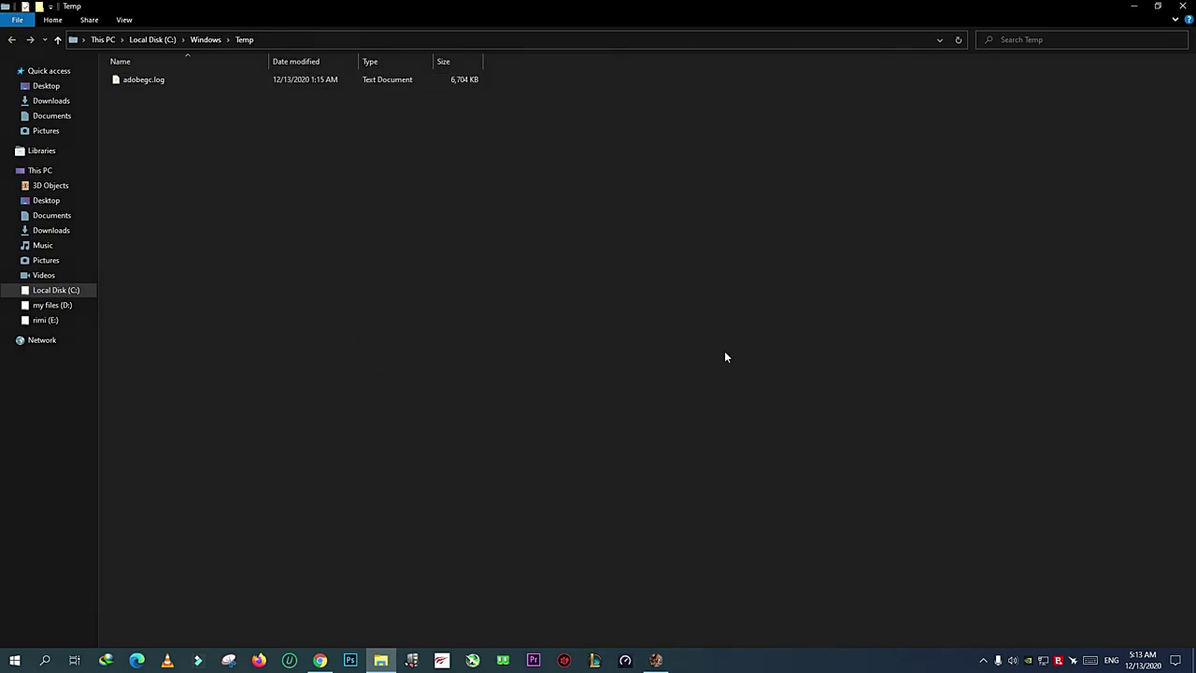
pyautogui.click(1182, 5)
# - Open the current user's local Temp folder by running "%temp%" from the Run dialog
pyautogui.press('super+r')
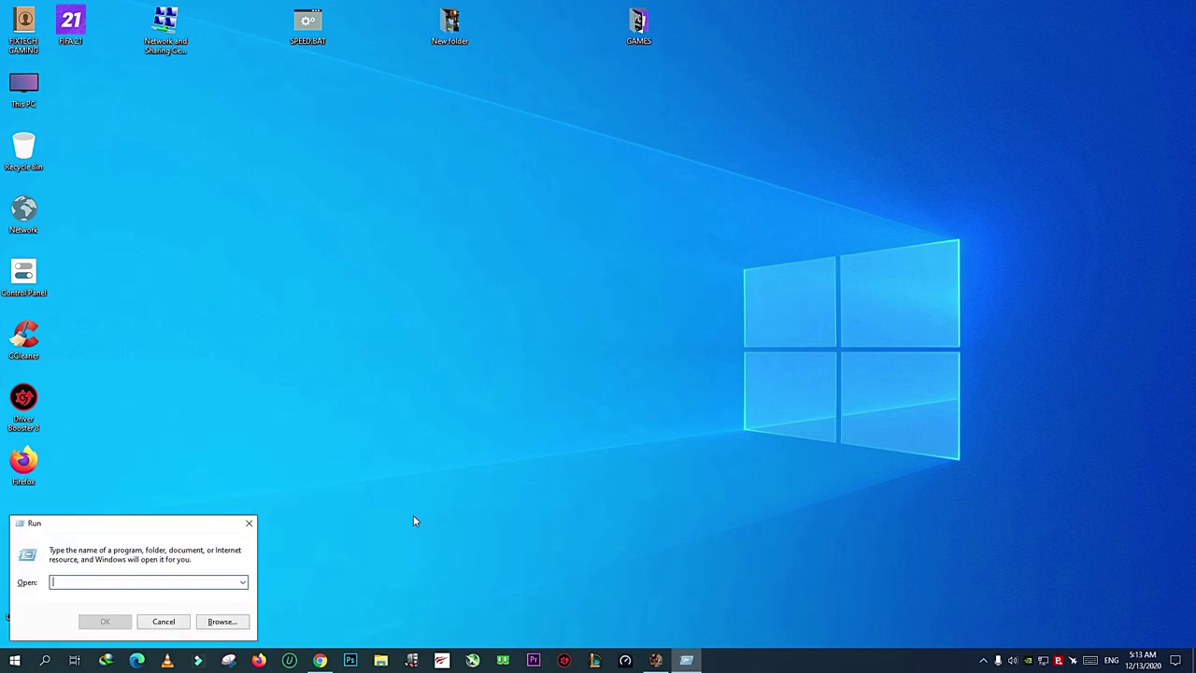
pyautogui.moveTo(156, 528); pyautogui.dragTo(815, 329)
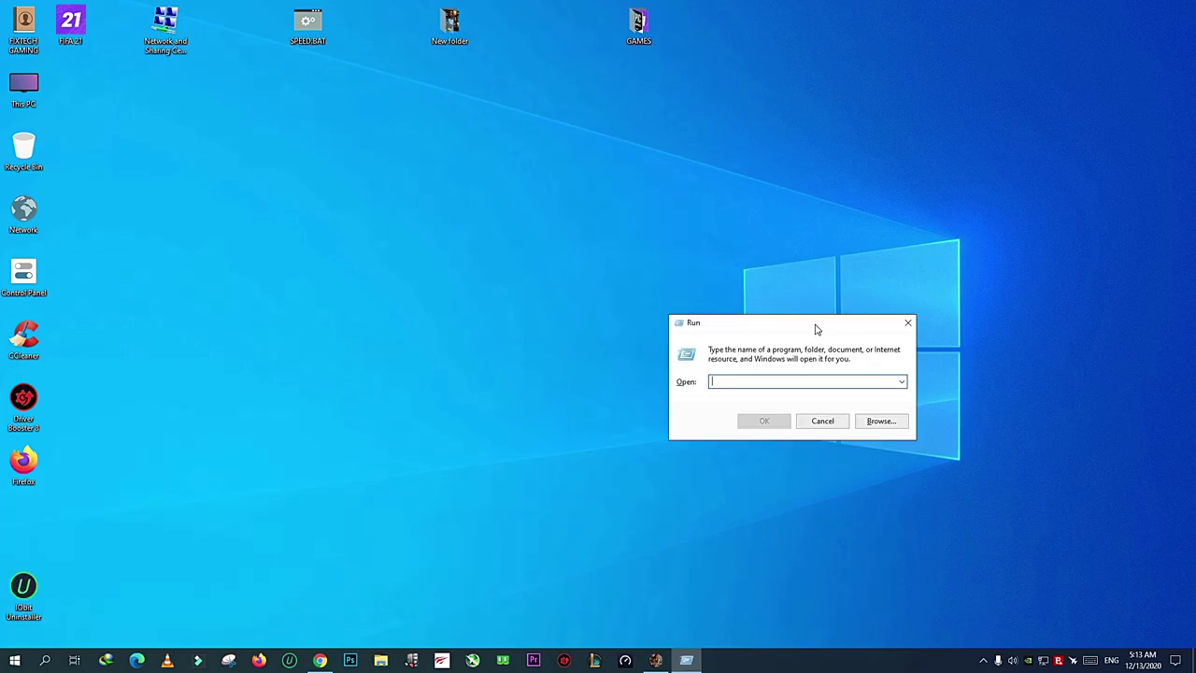
pyautogui.write('%temp%')
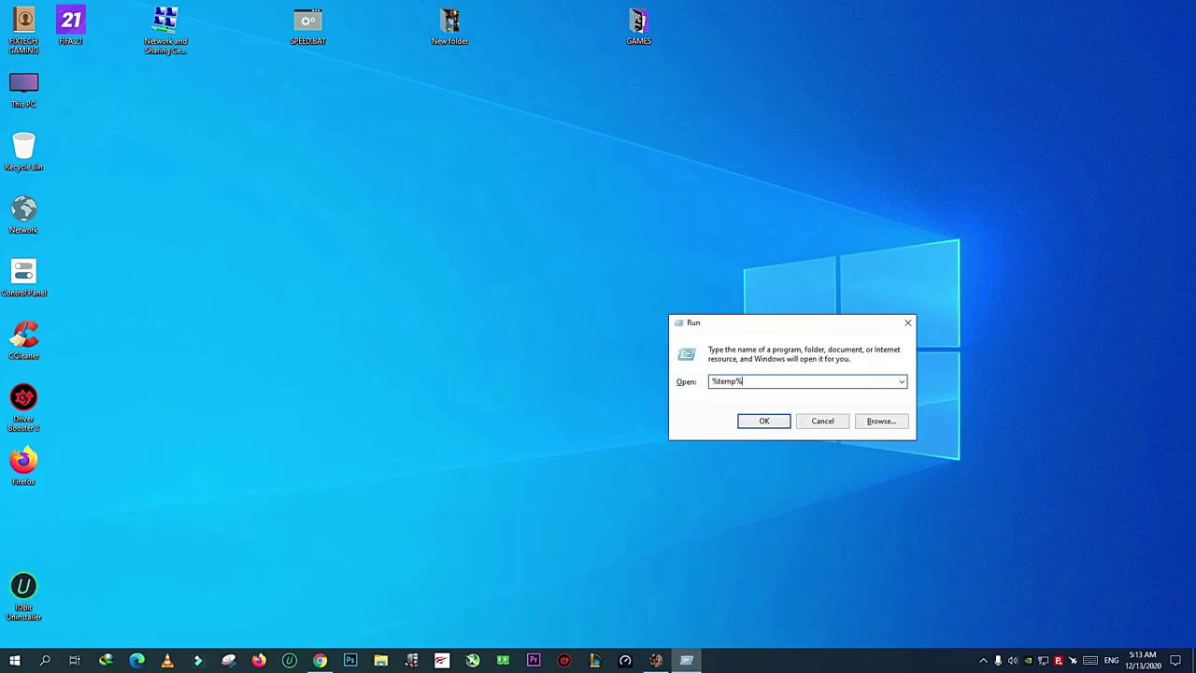
pyautogui.press('Return')
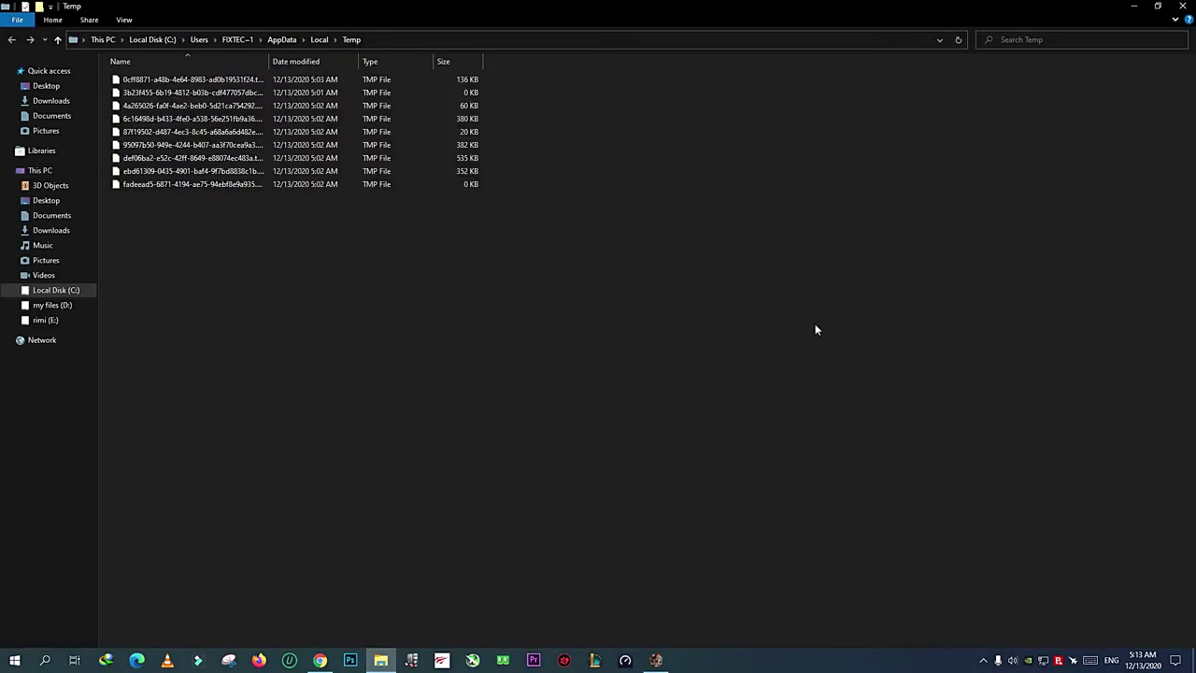
# - Try to delete all TMP files in the user's local Temp folder, skipping files in use, and close the folder window
pyautogui.moveTo(422, 282); pyautogui.dragTo(214, 117)
pyautogui.rightClick(213, 116)
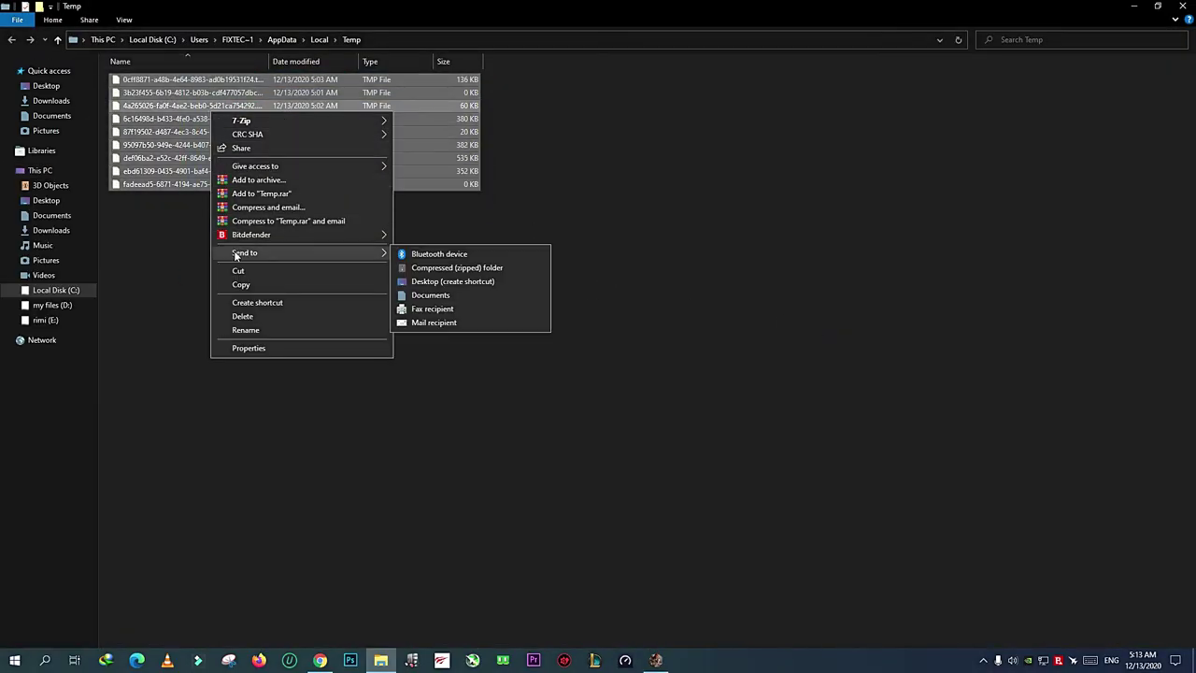
pyautogui.click(244, 316)
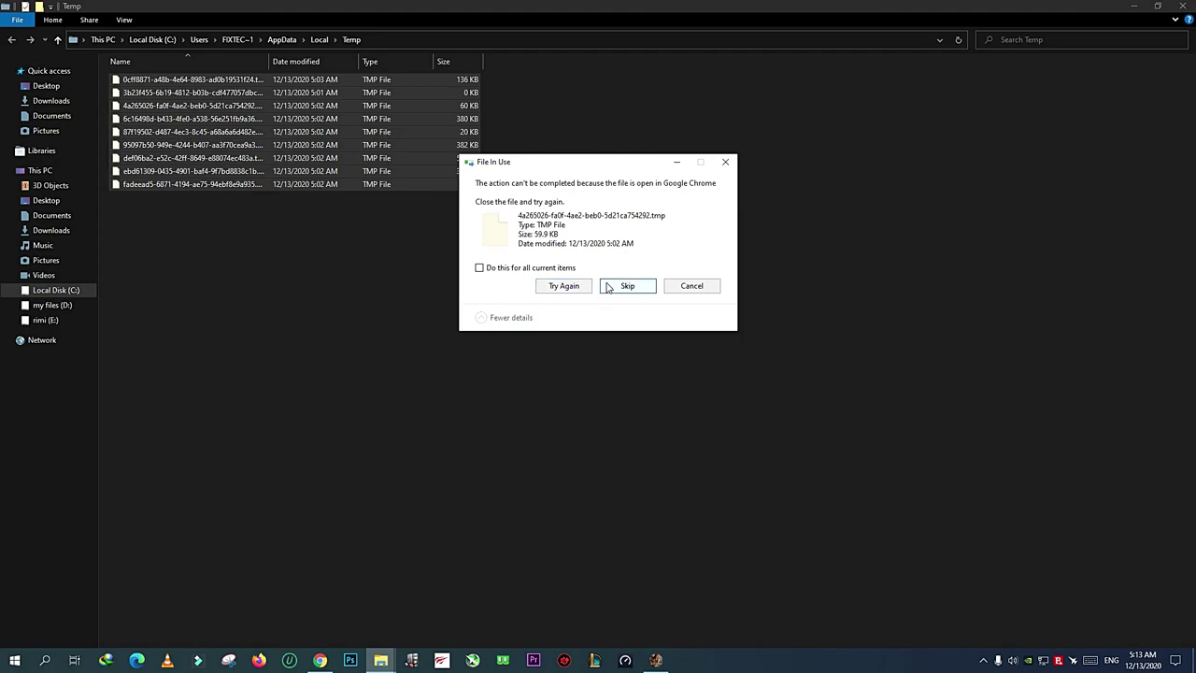
pyautogui.click(614, 289)
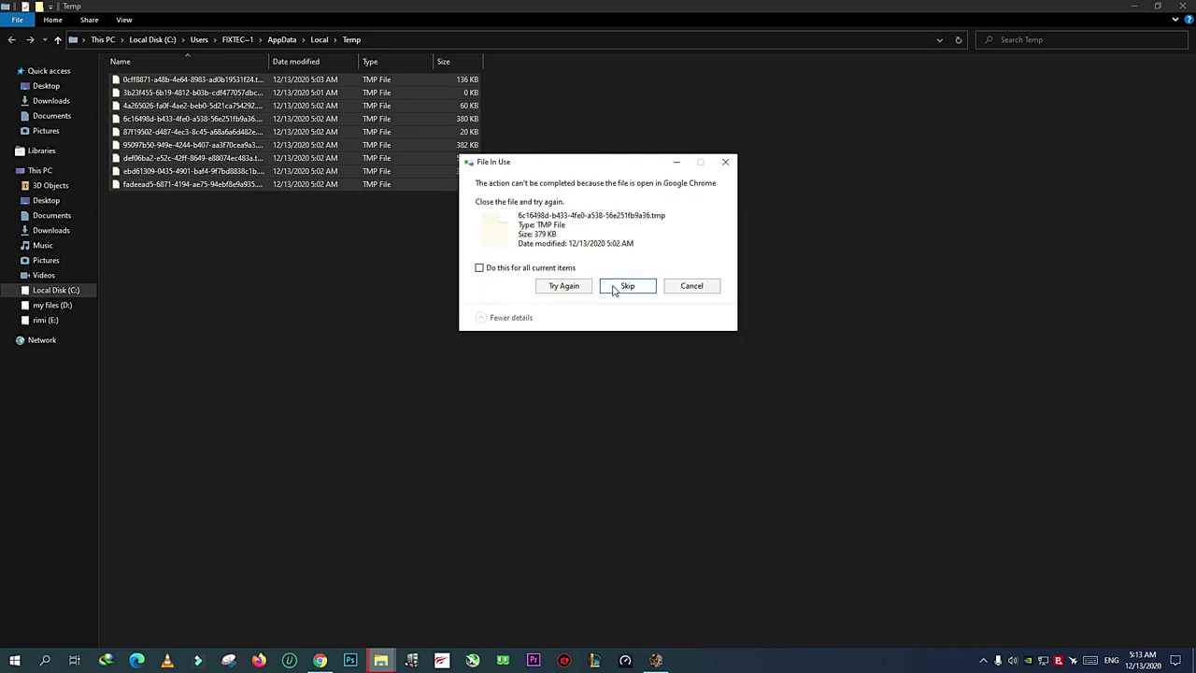
pyautogui.click(613, 289)
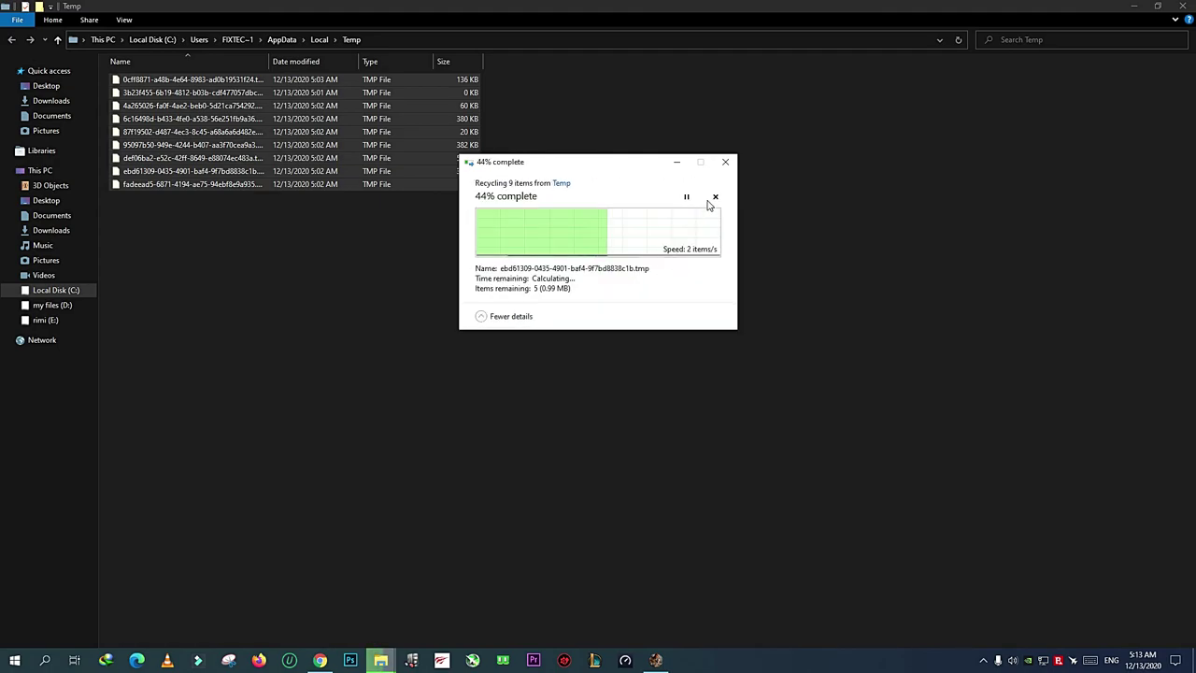
pyautogui.click(725, 161)
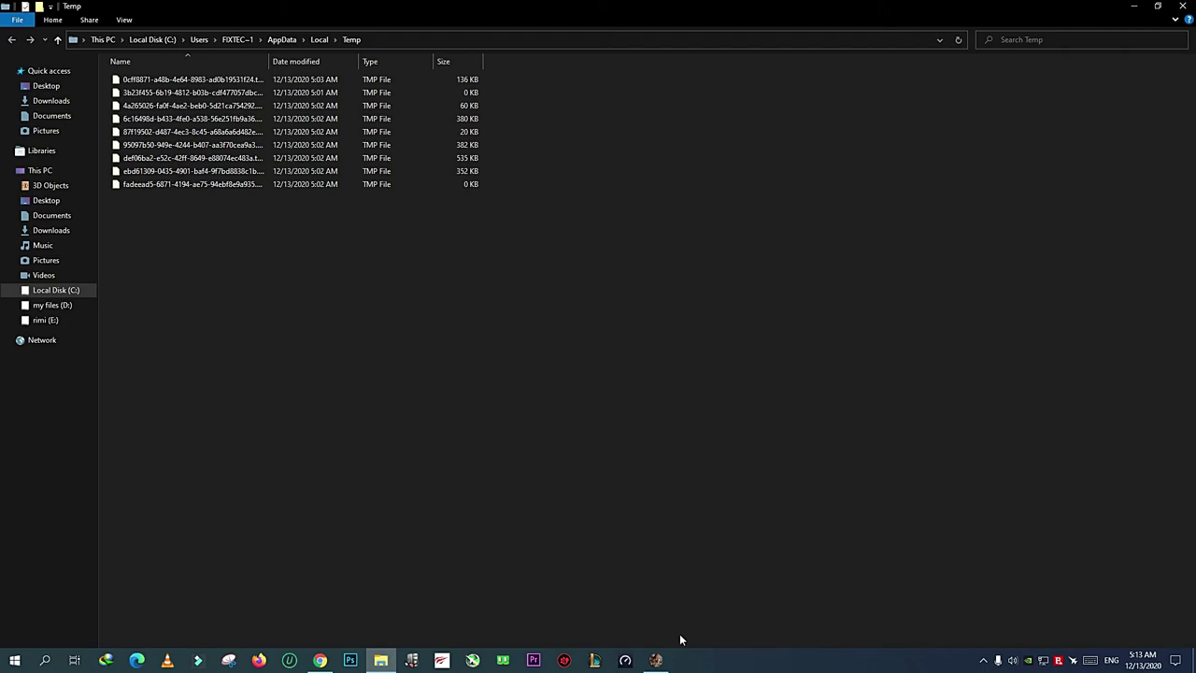
pyautogui.click(1182, 8)
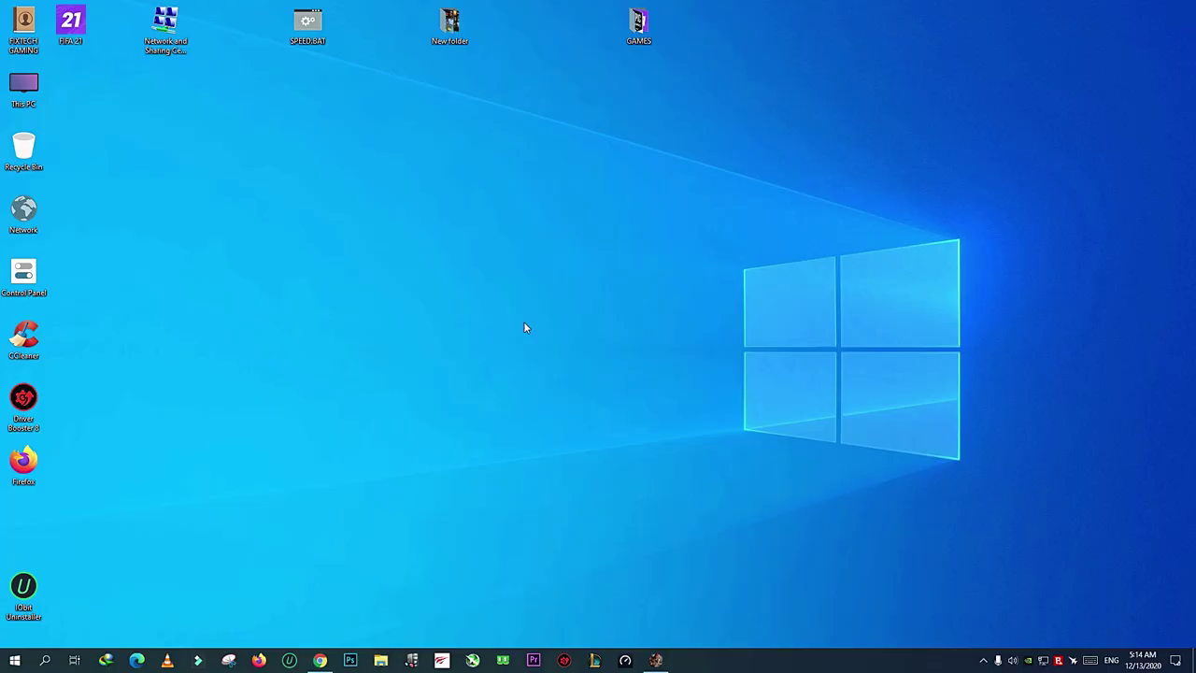
# - Open the Windows Prefetch folder by running "prefetch" from the Run dialog and grant access to it
pyautogui.press('super+r')
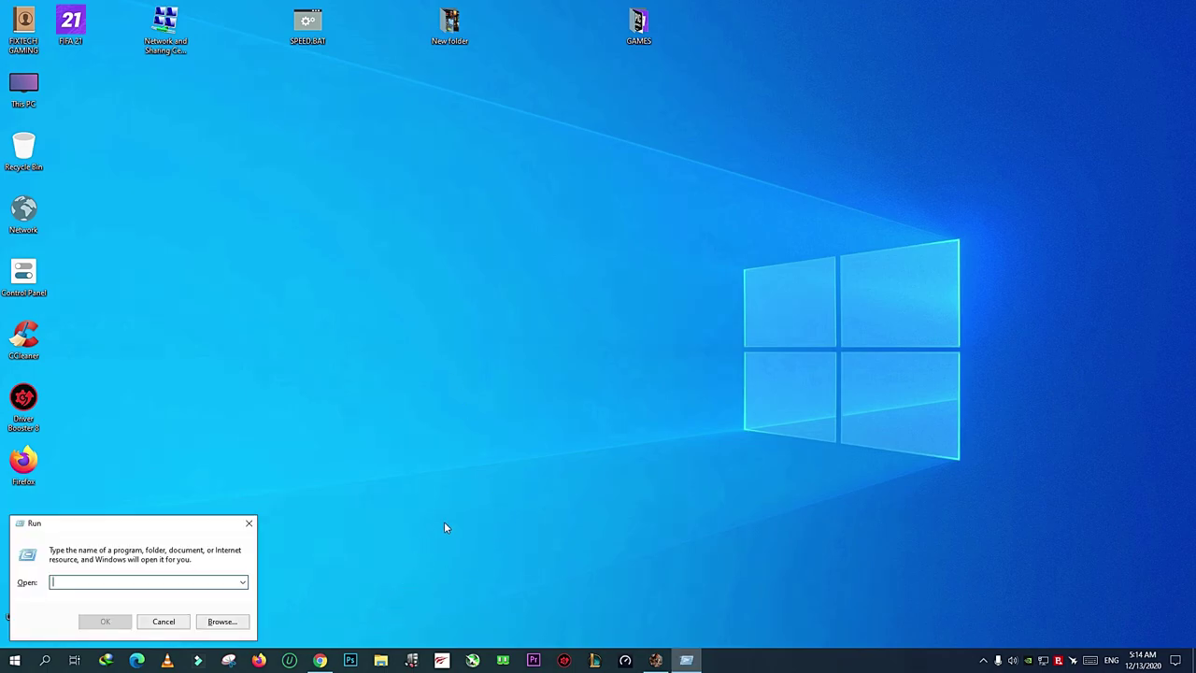
pyautogui.write('pref')
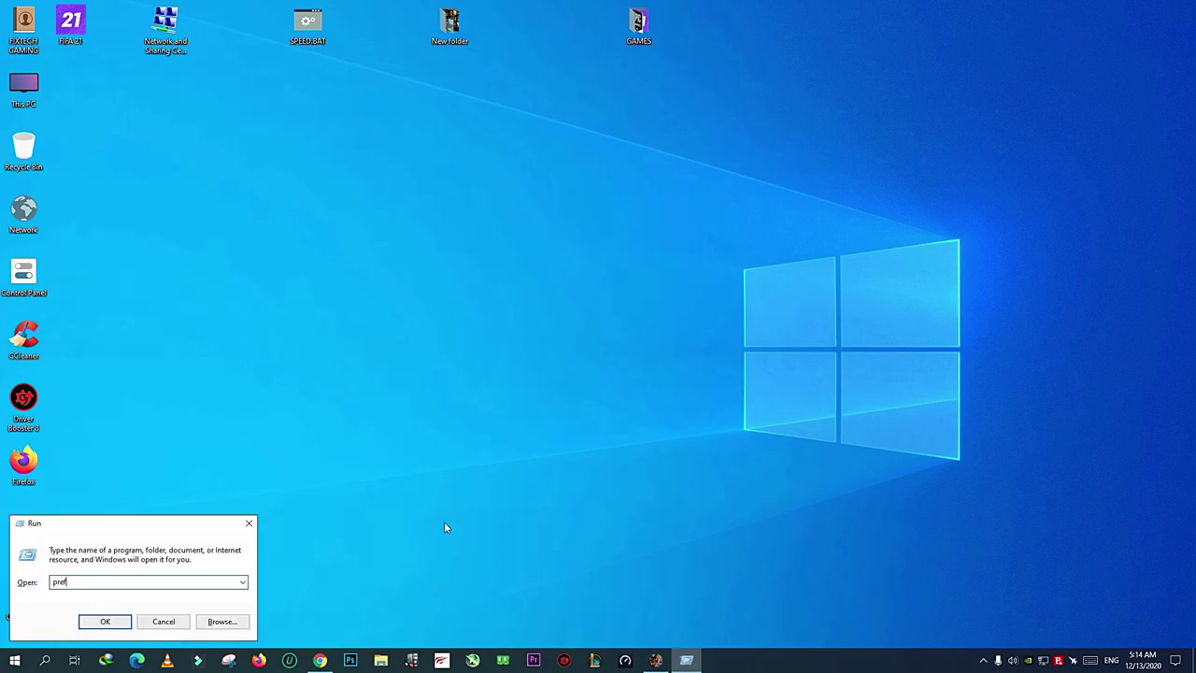
pyautogui.write('etch')
pyautogui.press('Return')
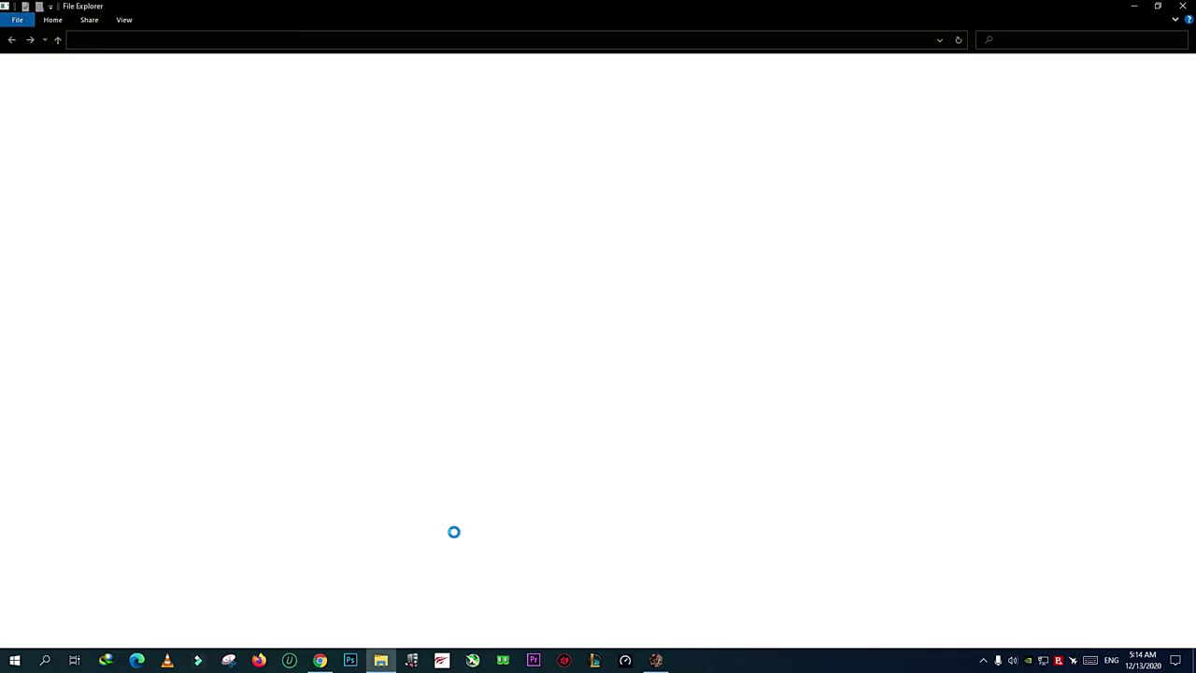
pyautogui.click(616, 348)
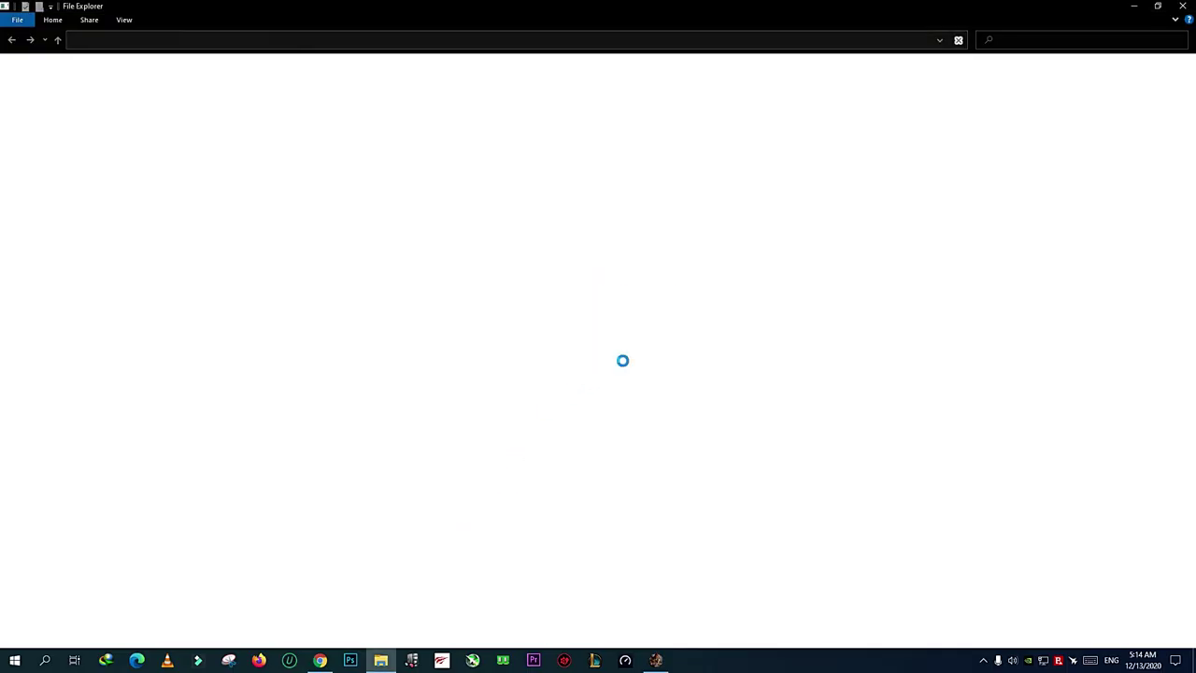
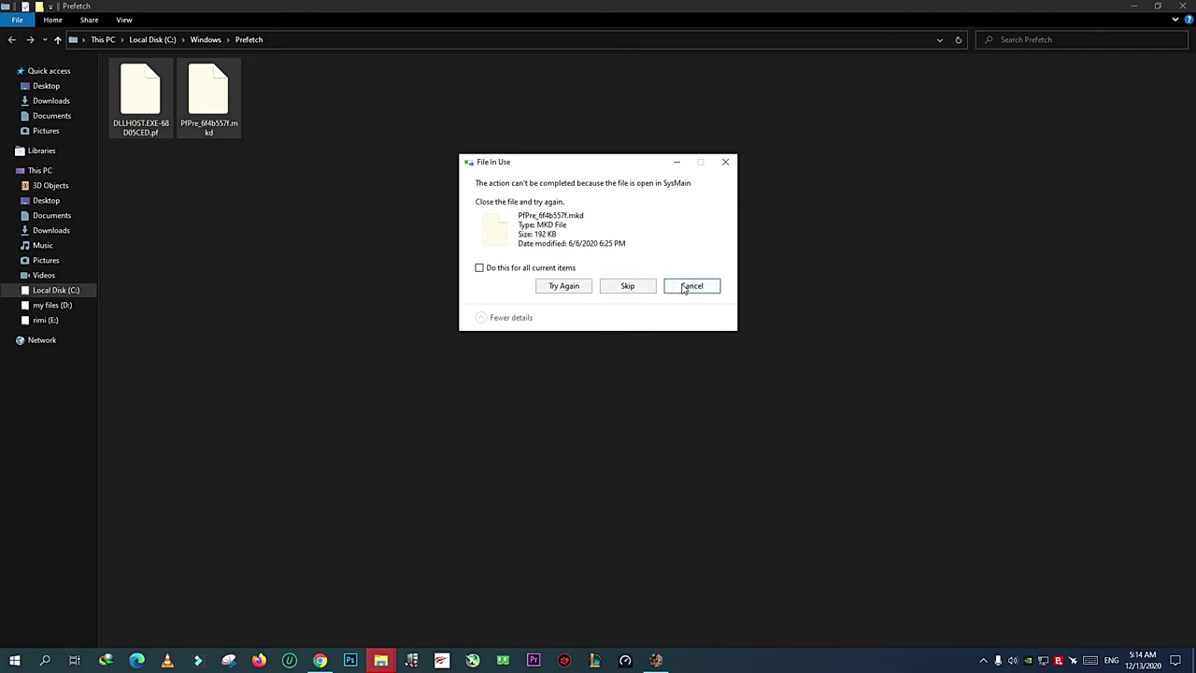
# - Cancel the deletion of PfPre_6f4b557f.mkd and close the Prefetch folder window
pyautogui.click(681, 288)
pyautogui.click(1182, 6)
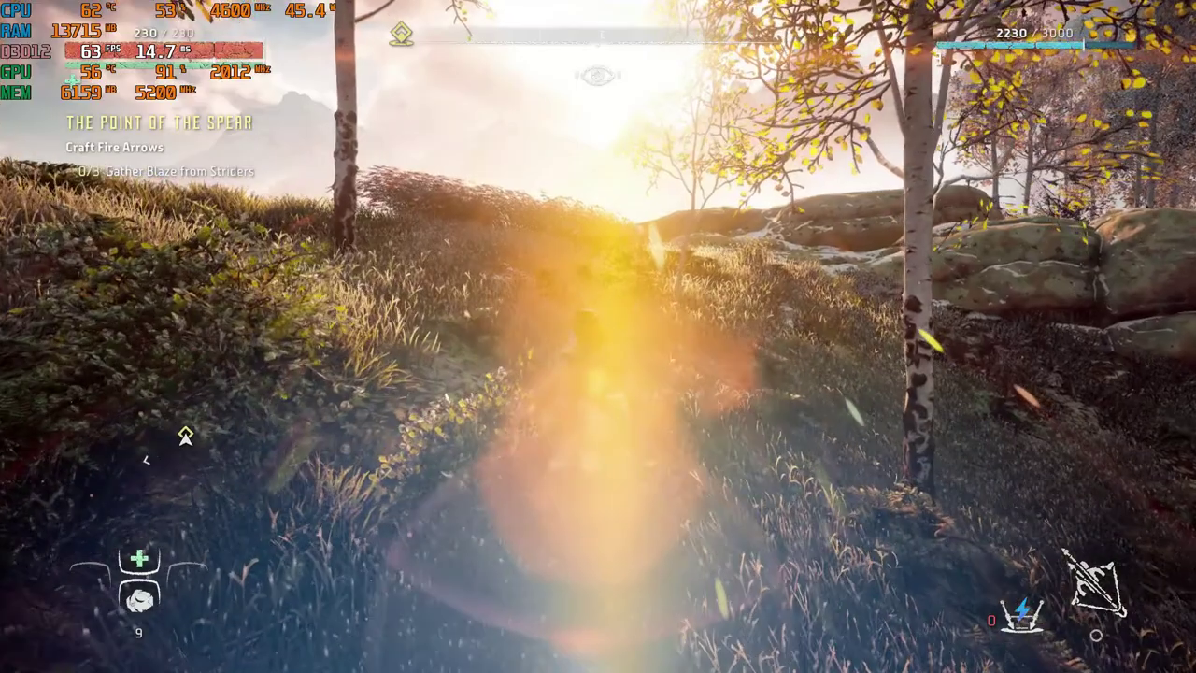
# - Pause the game, examine the quality options in its Graphics settings, and return to gameplay
pyautogui.press('Escape')
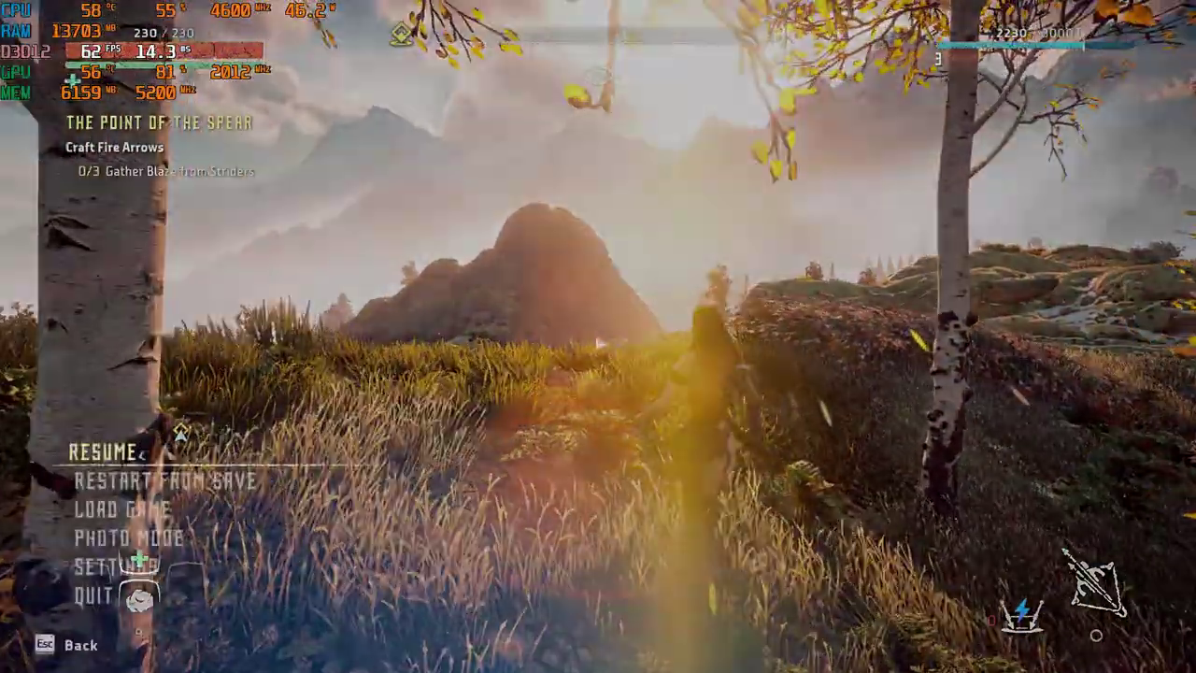
pyautogui.press('Down')
pyautogui.press('Down')
pyautogui.press('Down')
pyautogui.press('Down')
pyautogui.press('Return')
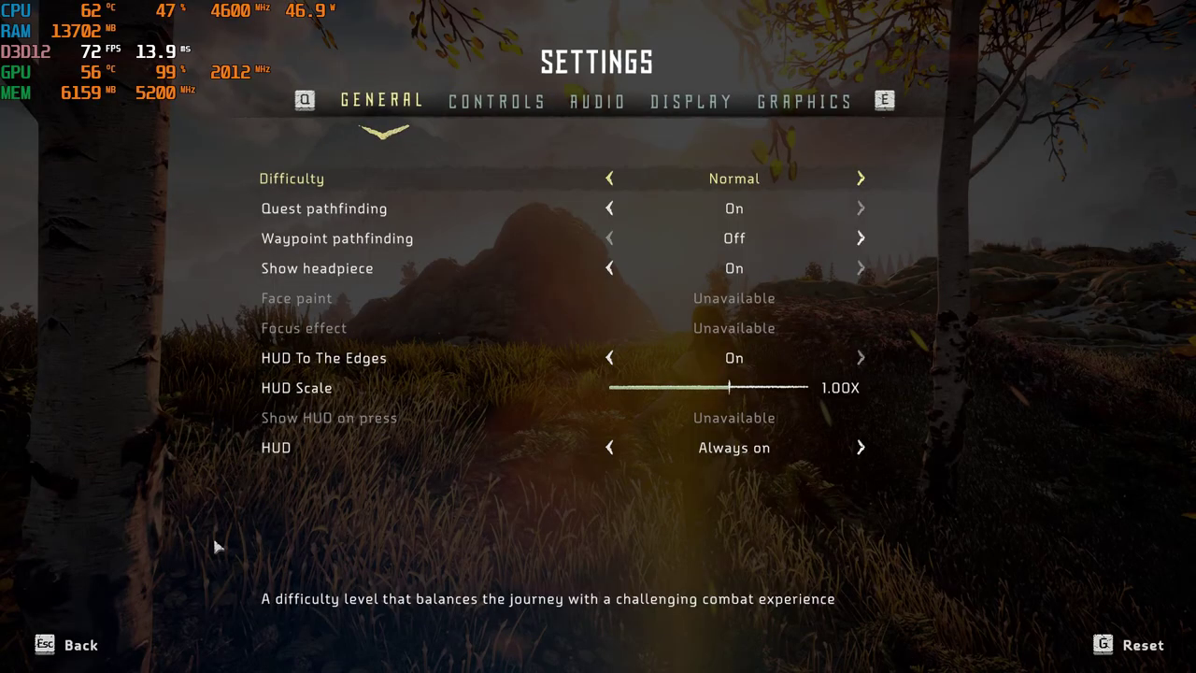
pyautogui.click(720, 104)
pyautogui.click(780, 106)
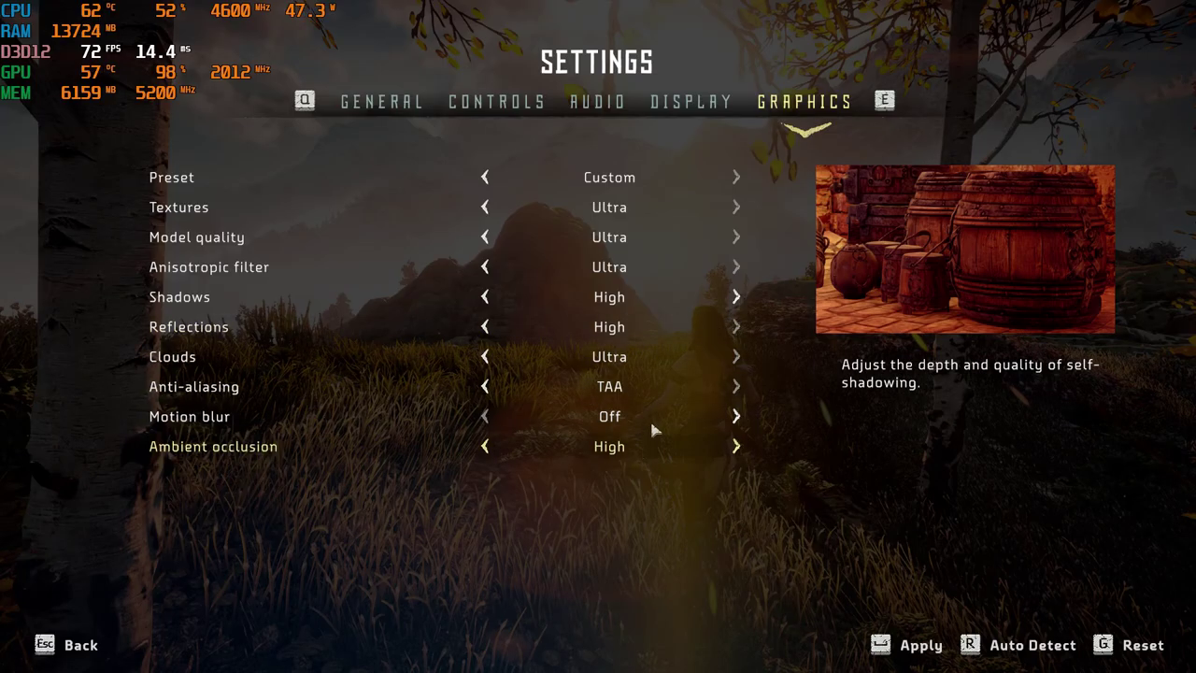
pyautogui.press('Escape')
pyautogui.press('Escape')
pyautogui.press('w')
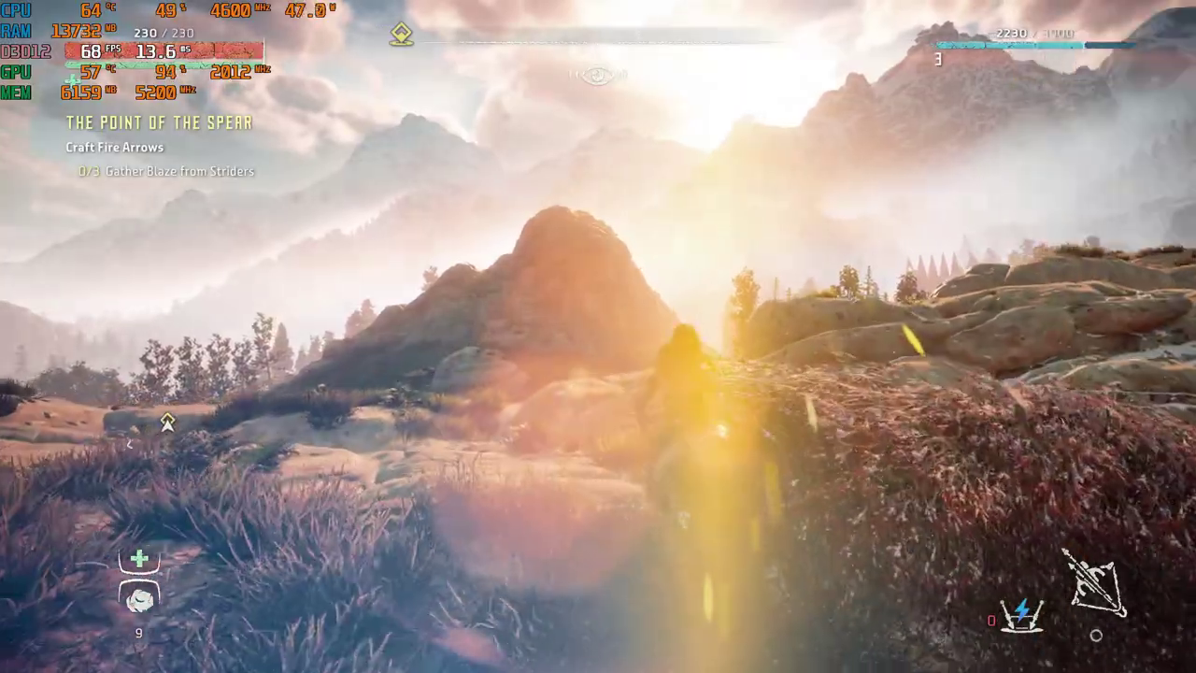
pyautogui.press('w')
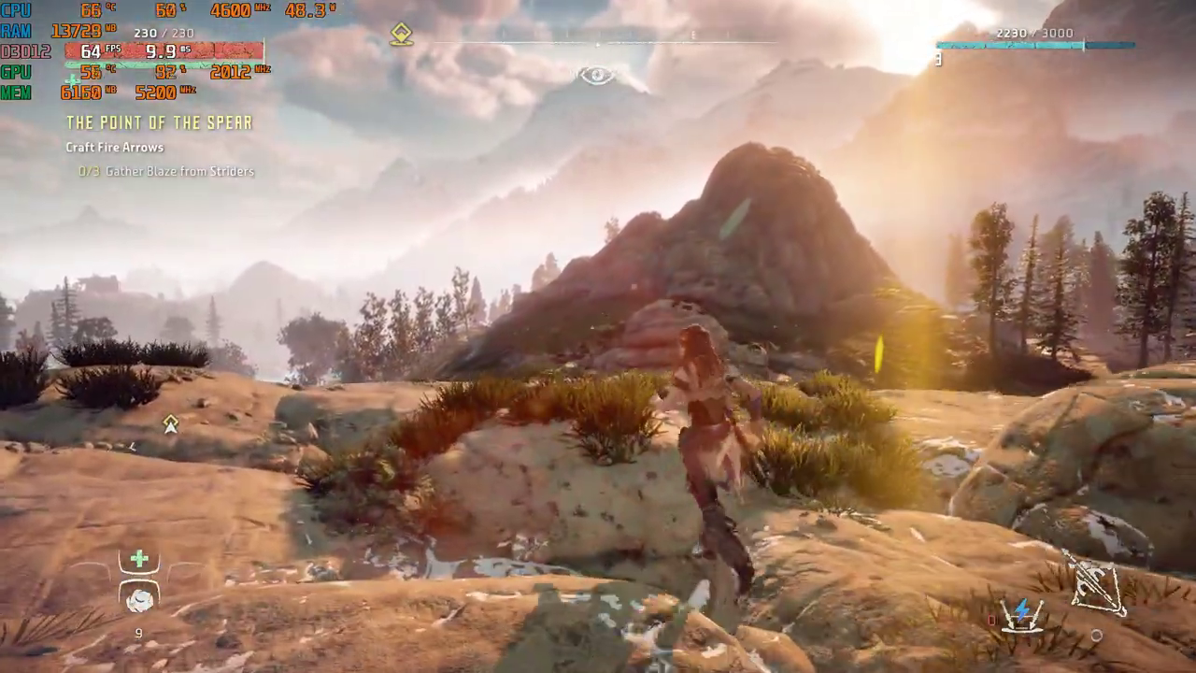
pyautogui.press('w')
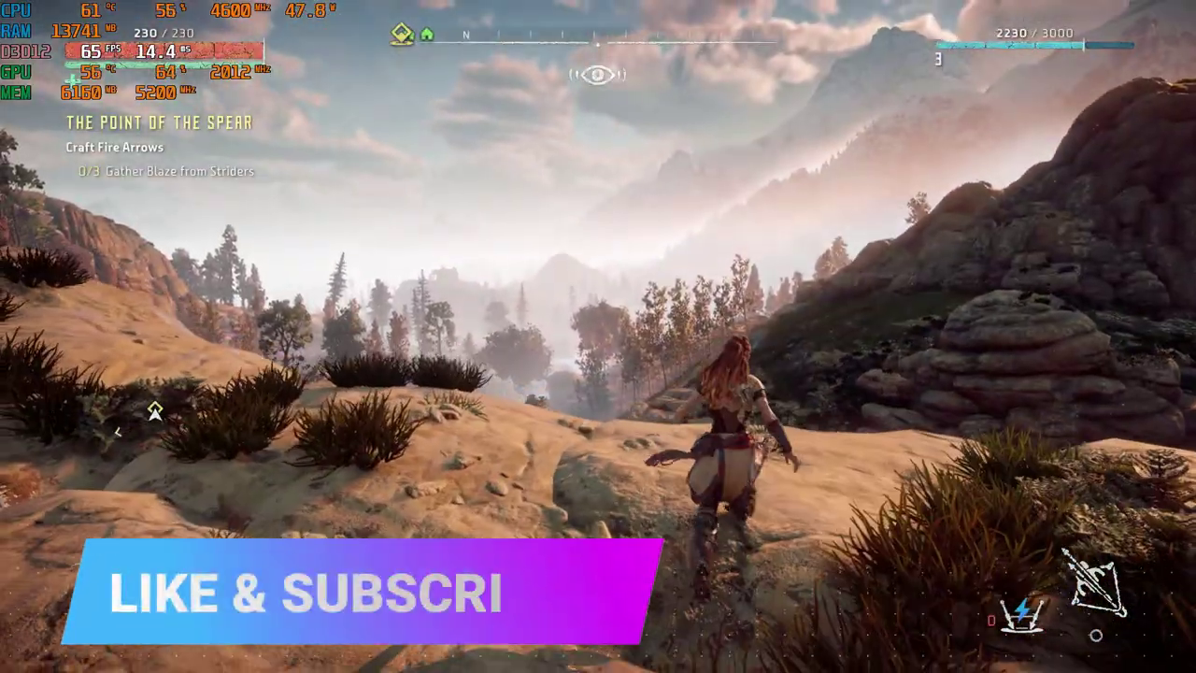
pyautogui.press('w')
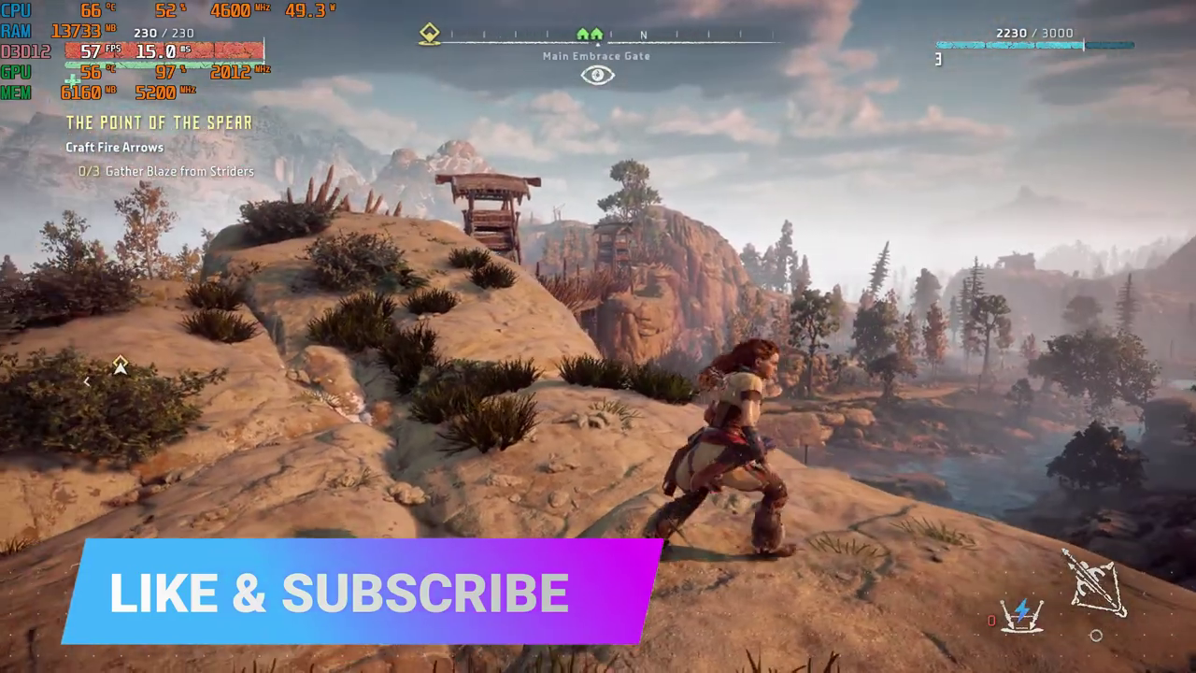
pyautogui.press('w')
pyautogui.press('w')
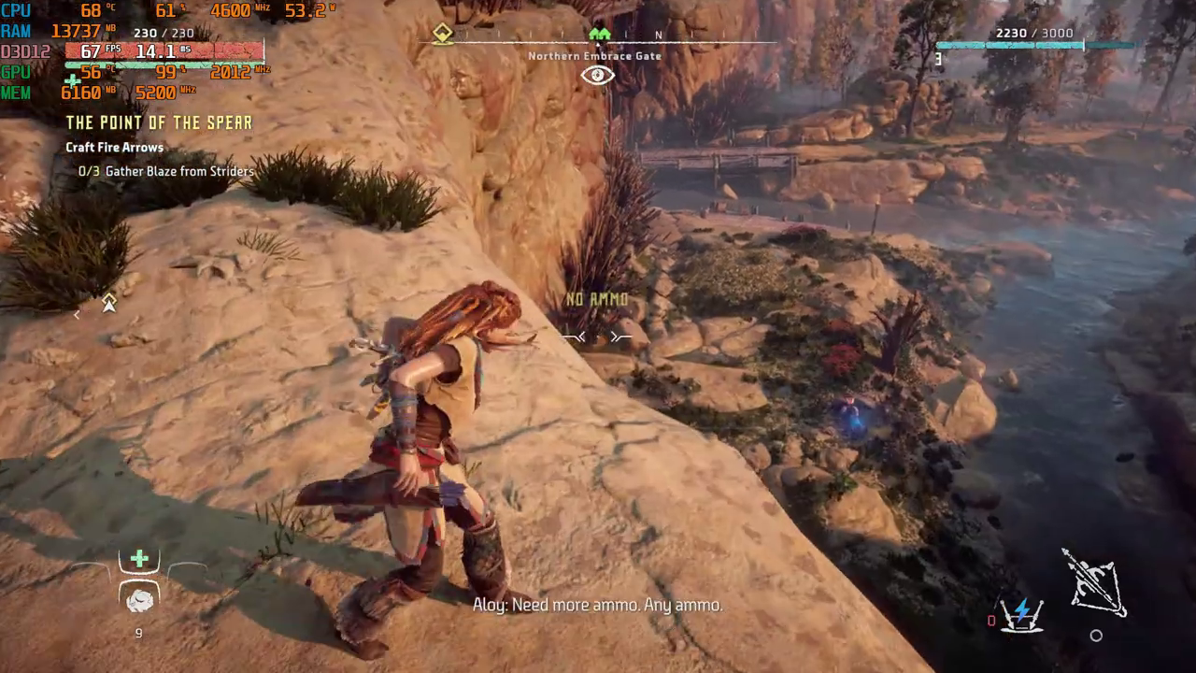